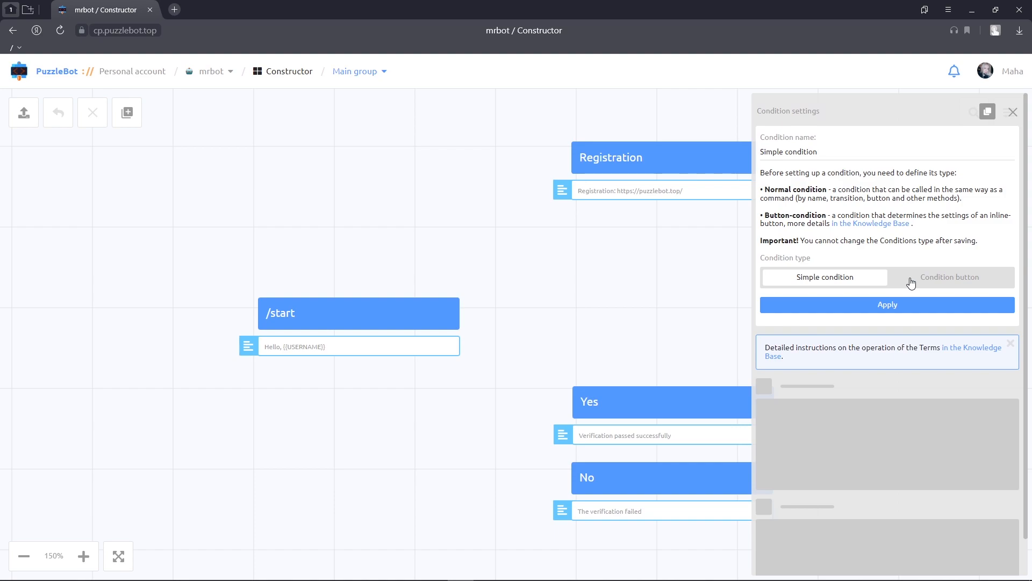
- Apply the Simple condition type to the new condition and look through its advanced settings
left_click(896, 304)
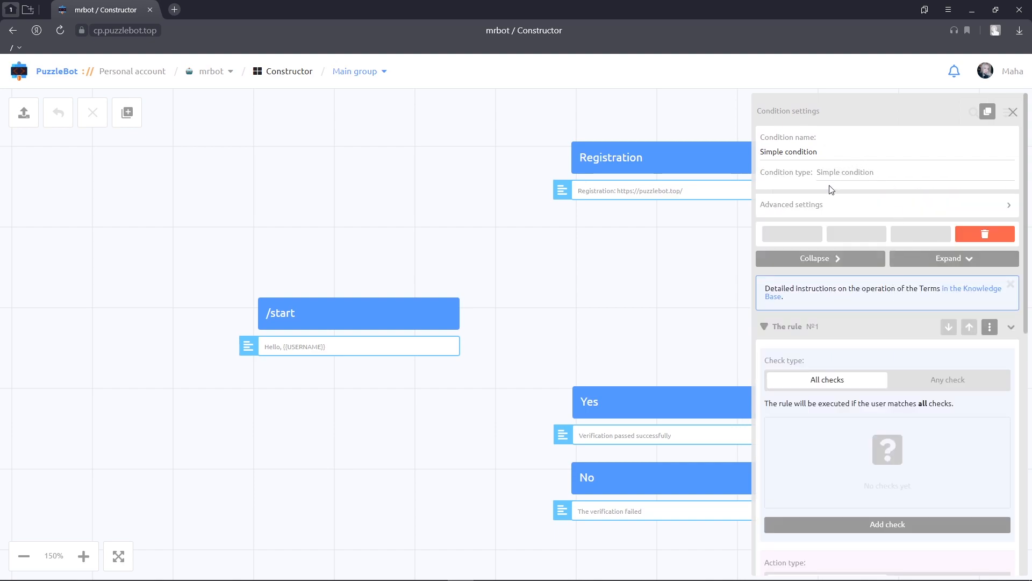
left_click(826, 210)
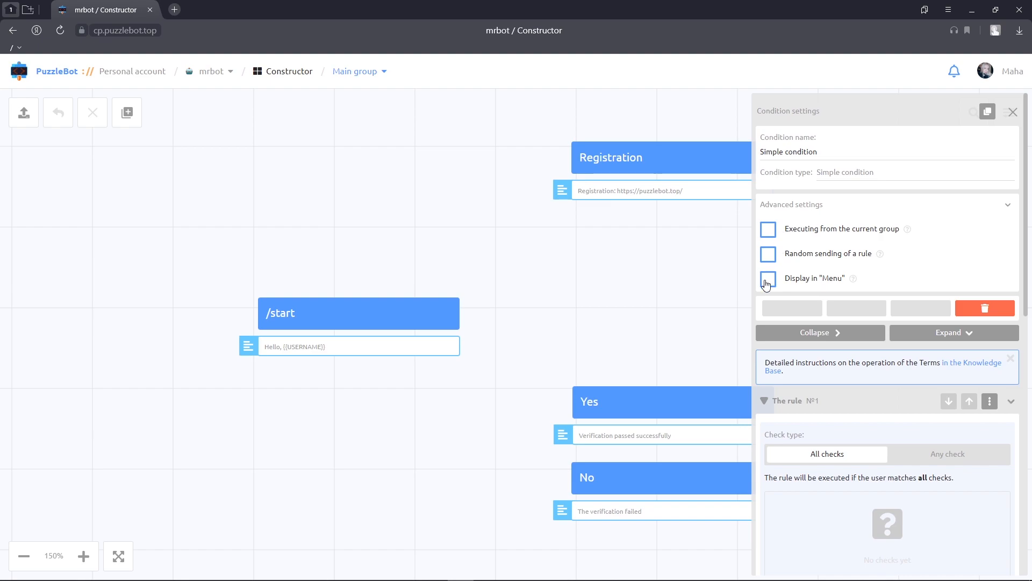
left_click(842, 205)
- Add a check to rule 1 for calls of the /start command, keeping the check type at All checks
scroll(854, 322, "down", 1)
scroll(858, 332, "down", 2)
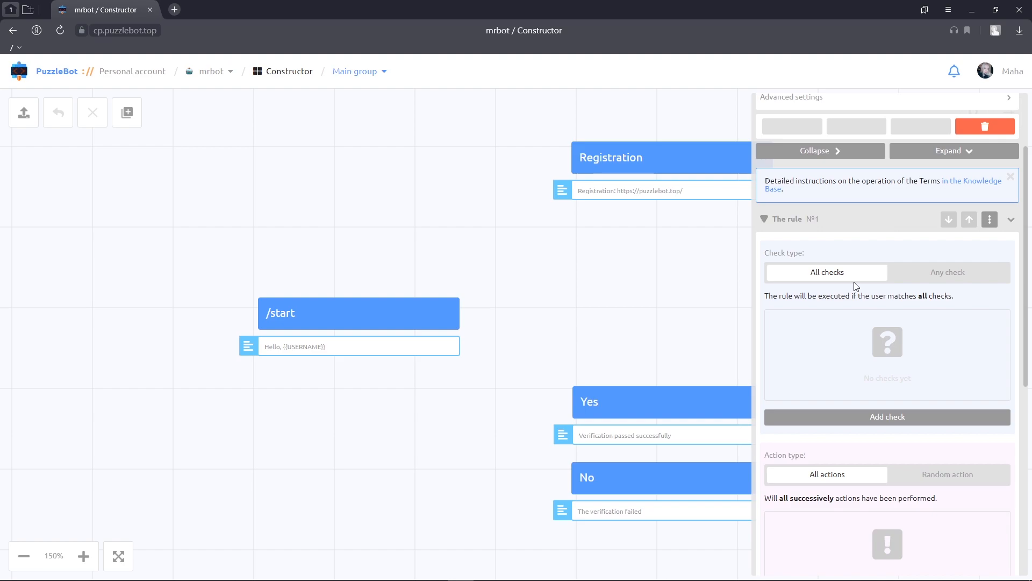
left_click(941, 284)
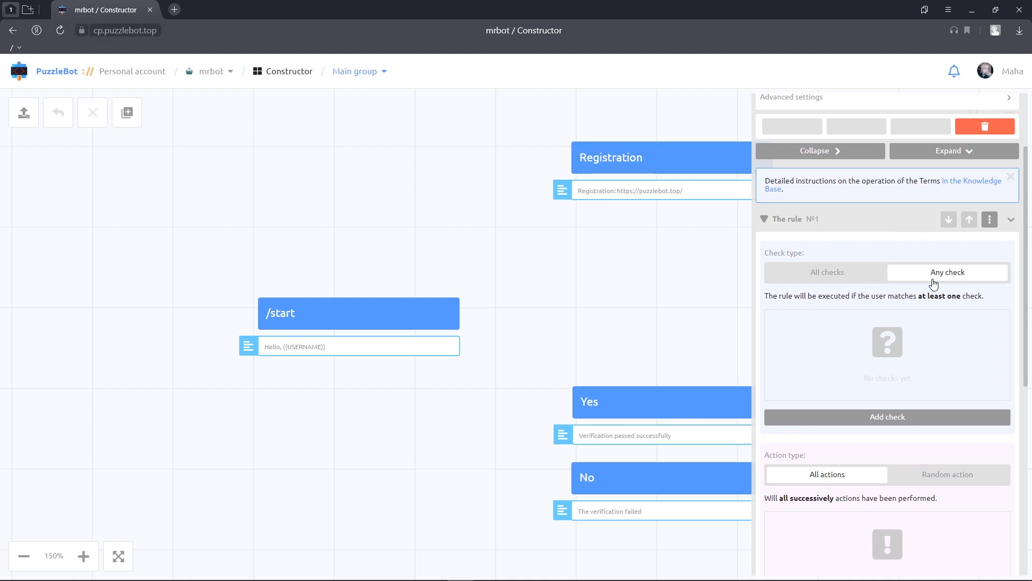
left_click(871, 278)
left_click(859, 417)
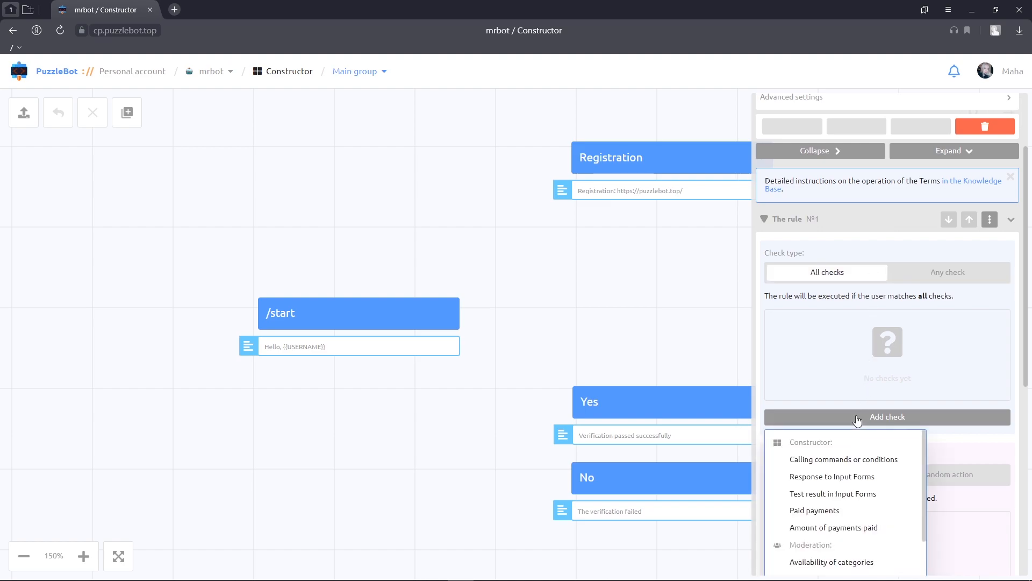
left_click(852, 456)
left_click(855, 357)
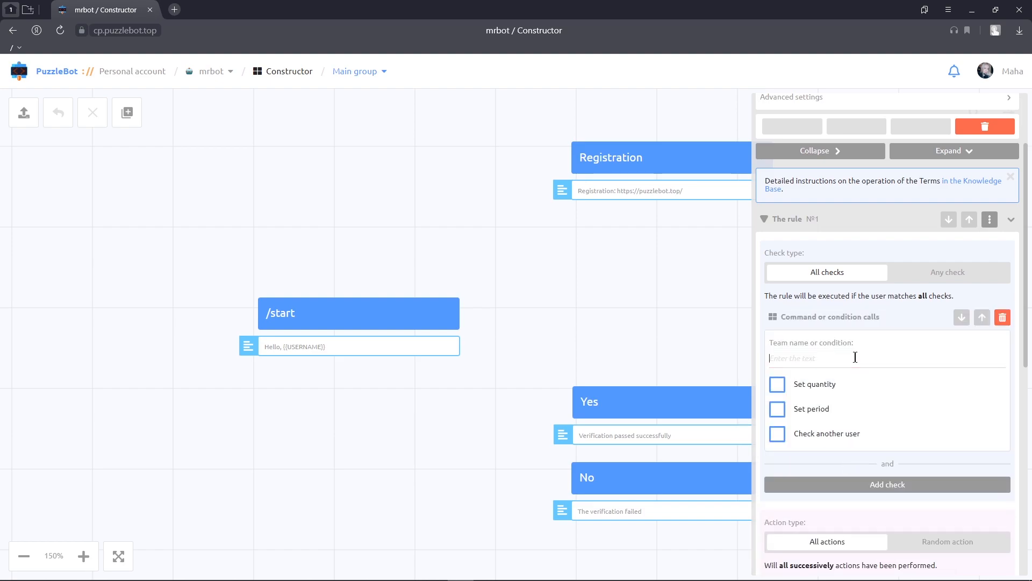
type("/")
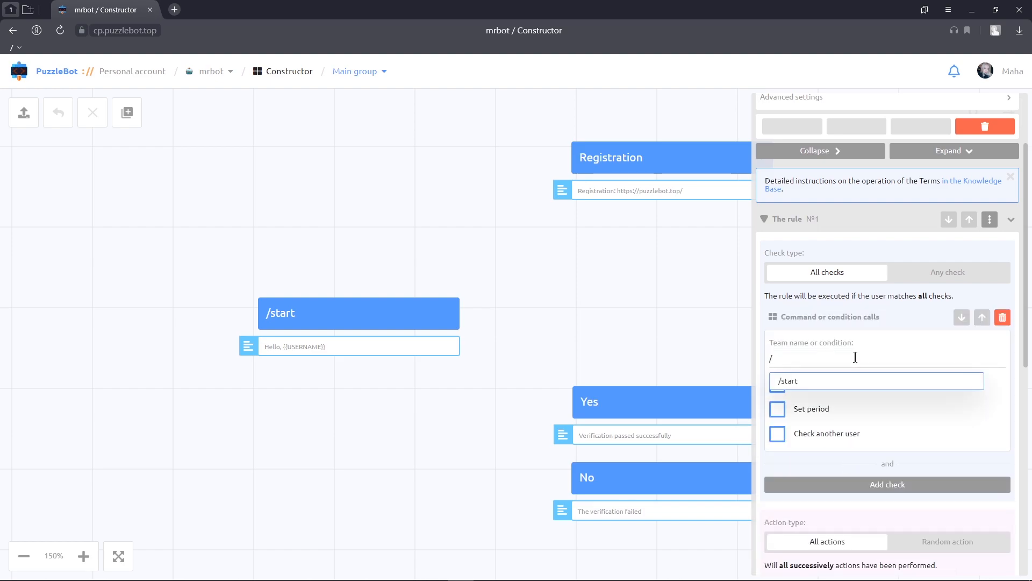
left_click(840, 380)
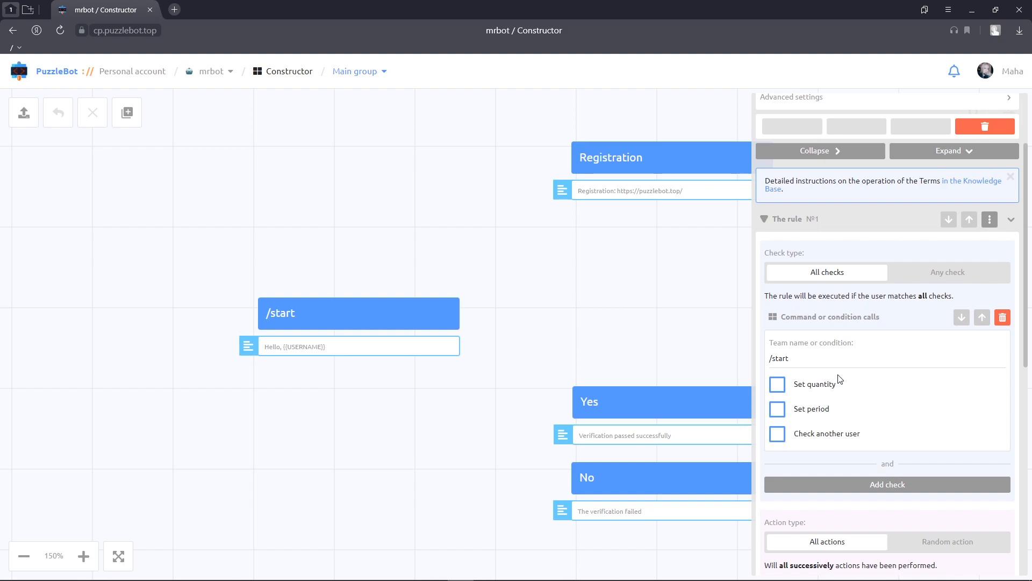
- Enable the quantity setting of the /start check and require the number of calls to equal 3
scroll(840, 379, "down", 3)
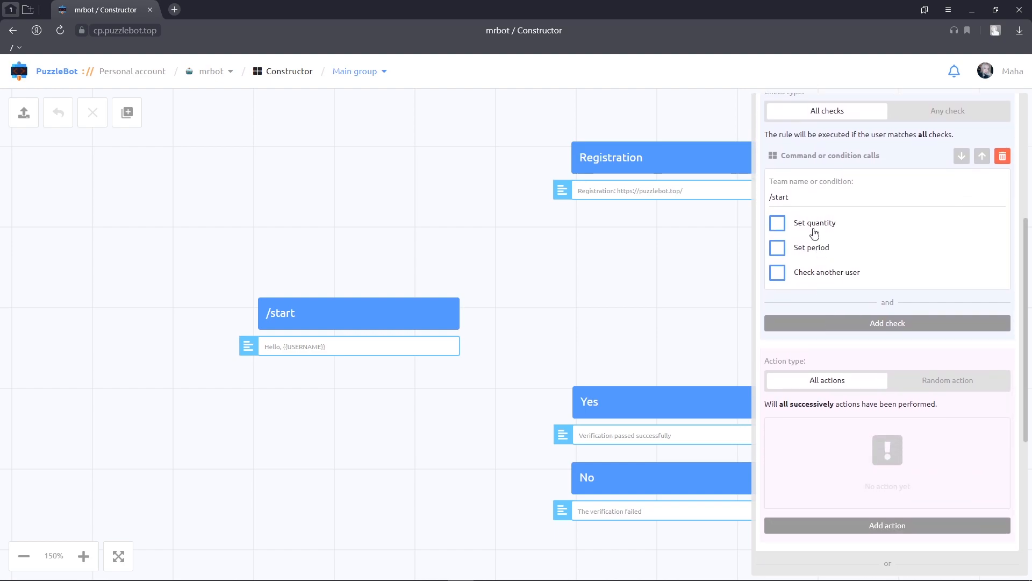
left_click(779, 225)
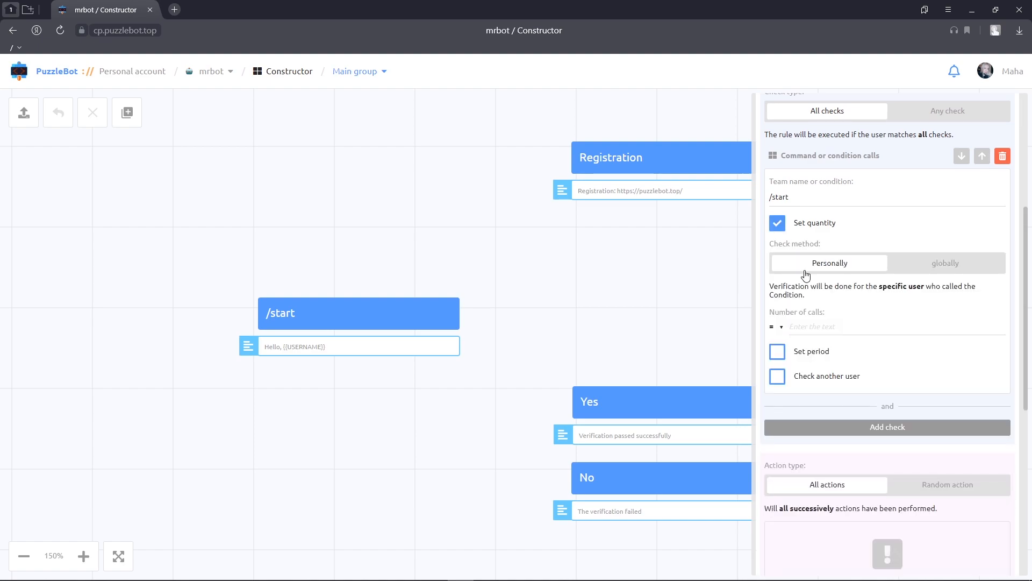
left_click(838, 328)
type("3")
- Enable a period for the /start check and set it to 5 days
left_click(781, 352)
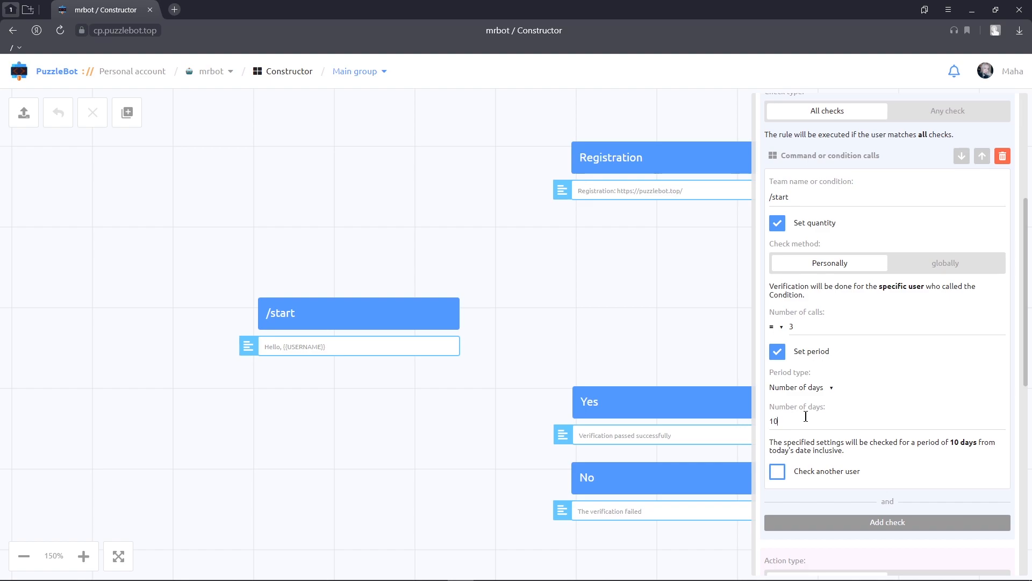
key("BackSpace")
key("BackSpace")
type("5")
- Try the Exact date period type, and settle on Current day (Today) for the /start check
left_click(831, 388)
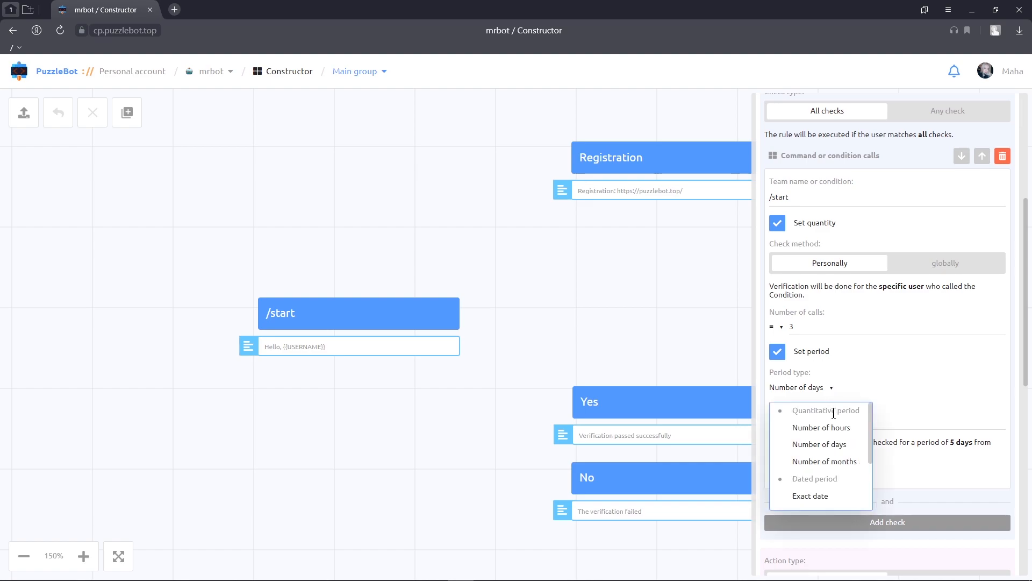
left_click(822, 496)
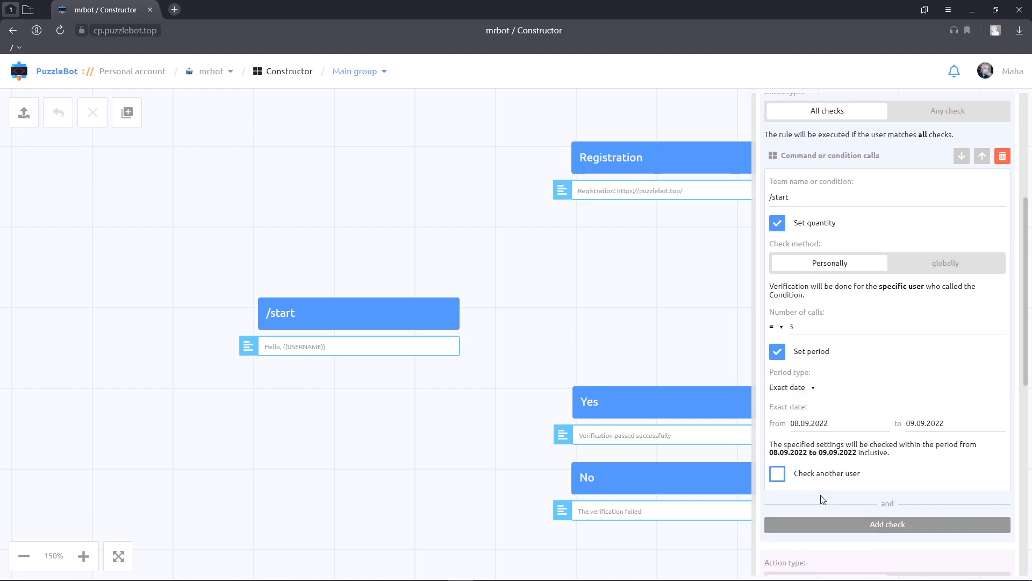
left_click(816, 395)
scroll(815, 456, "down", 3)
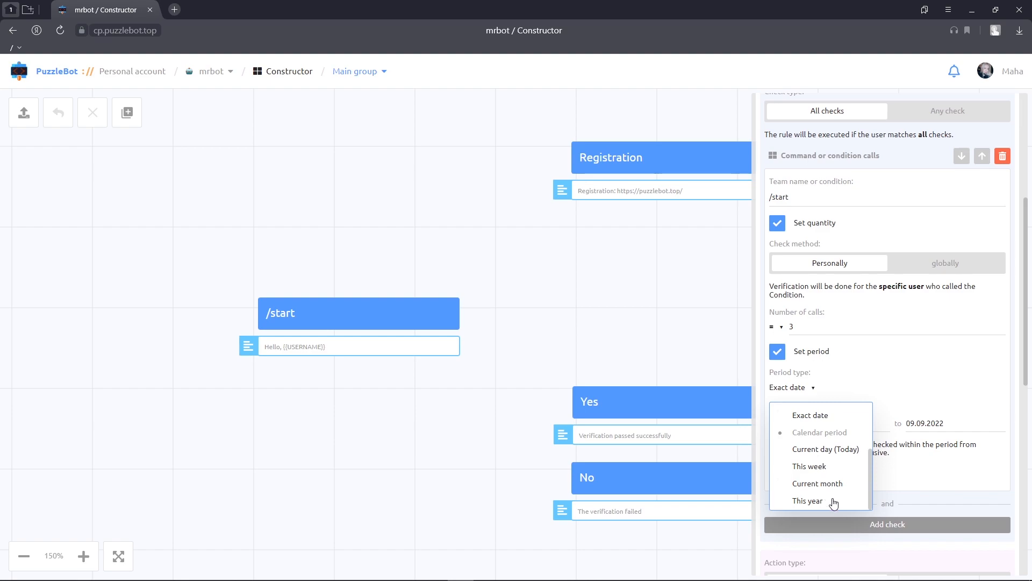
left_click(855, 449)
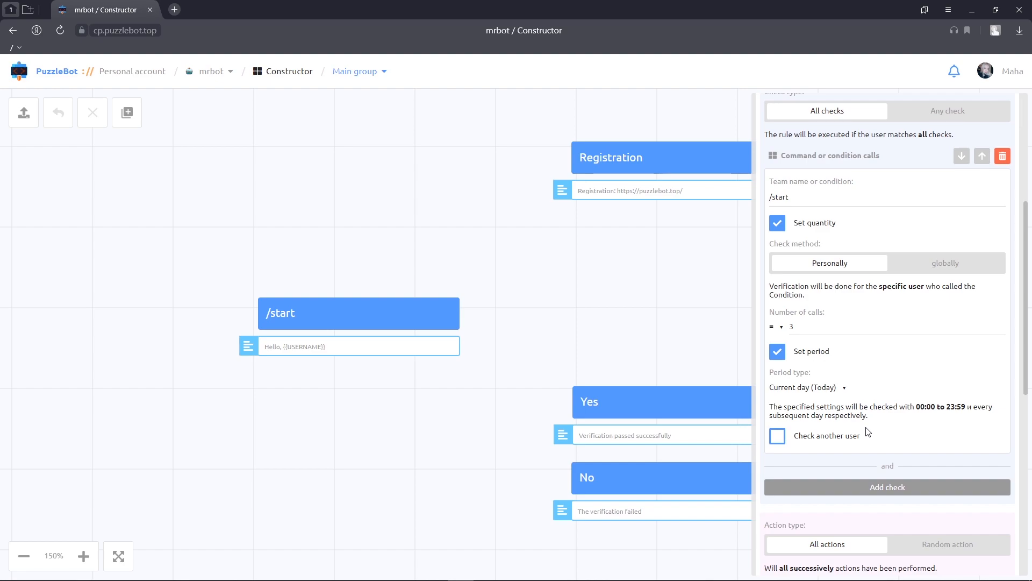
left_click(784, 440)
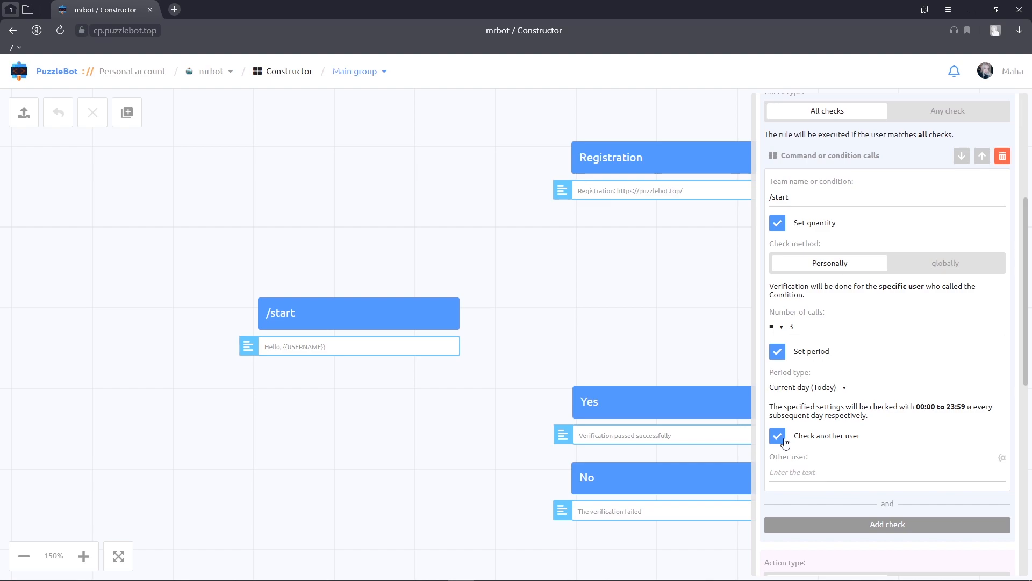
left_click(785, 442)
scroll(785, 442, "down", 4)
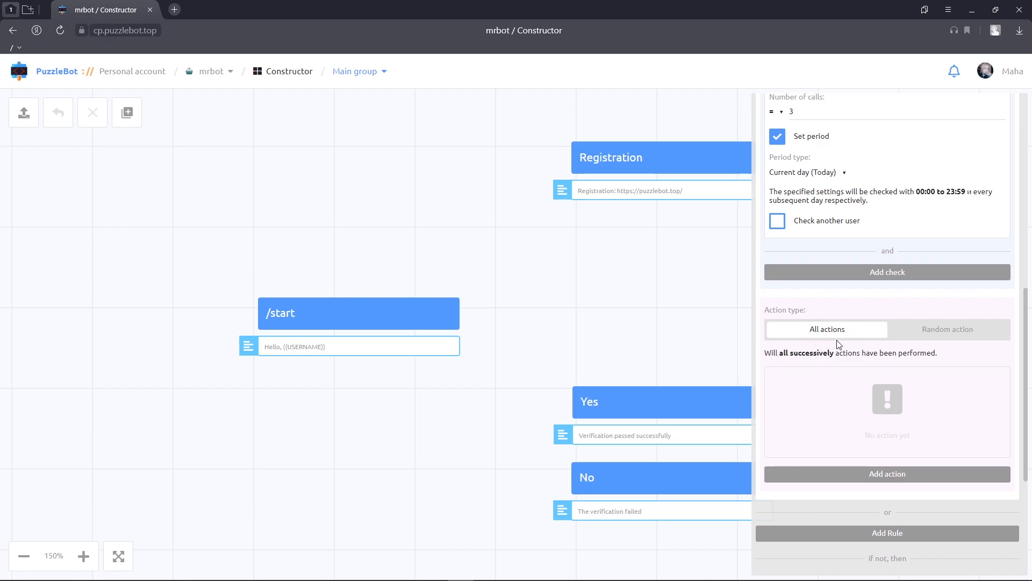
left_click(924, 336)
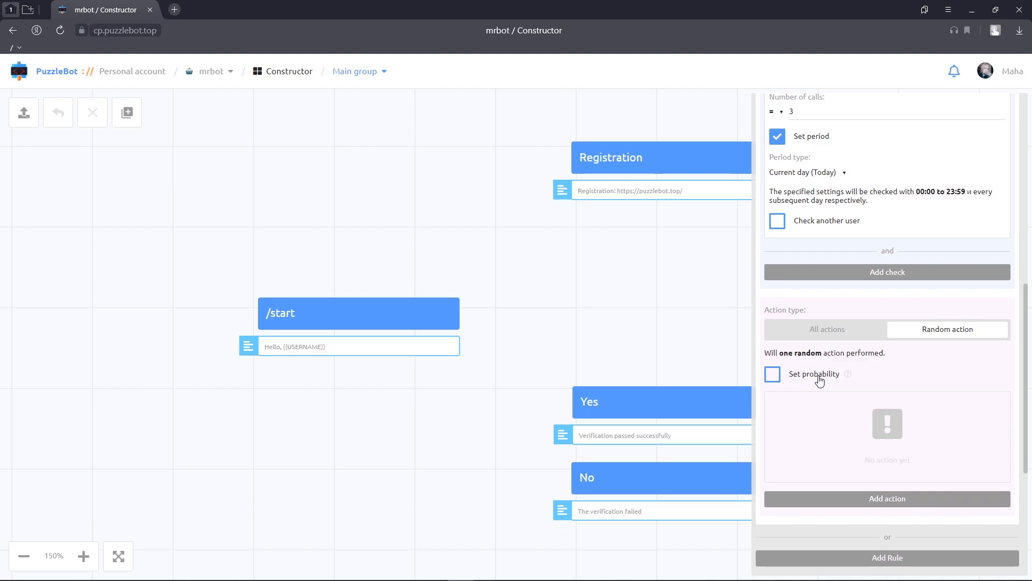
left_click(850, 338)
- Add a Send command or condition action to rule 1 that sends the Yes command
left_click(859, 466)
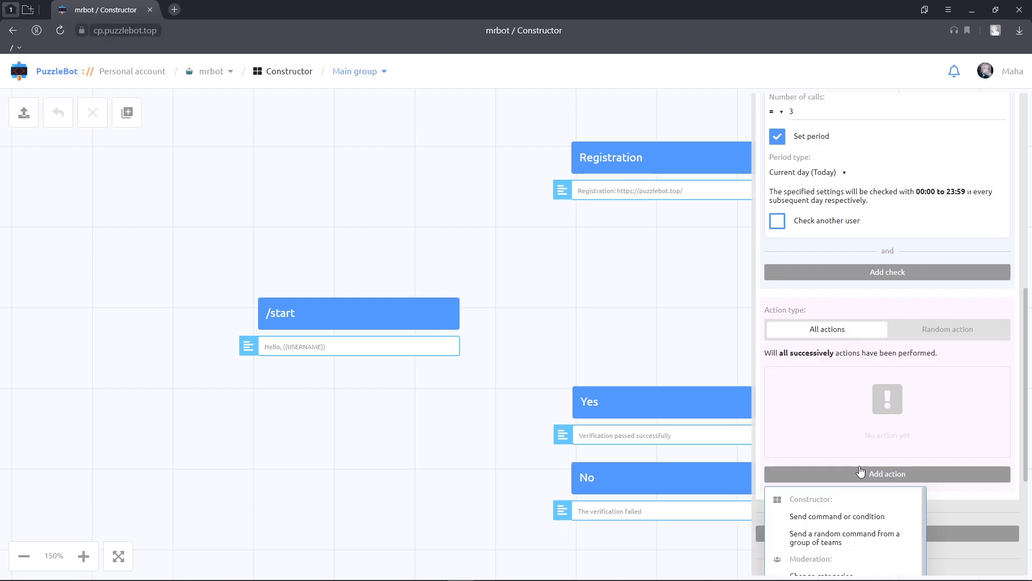
scroll(859, 461, "down", 8)
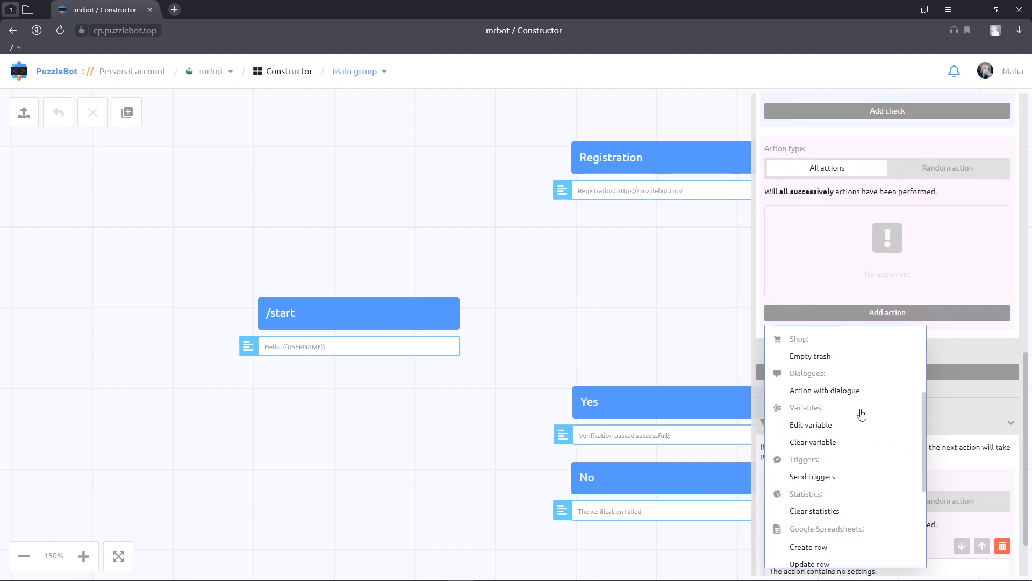
scroll(860, 412, "down", 3)
scroll(860, 413, "up", 6)
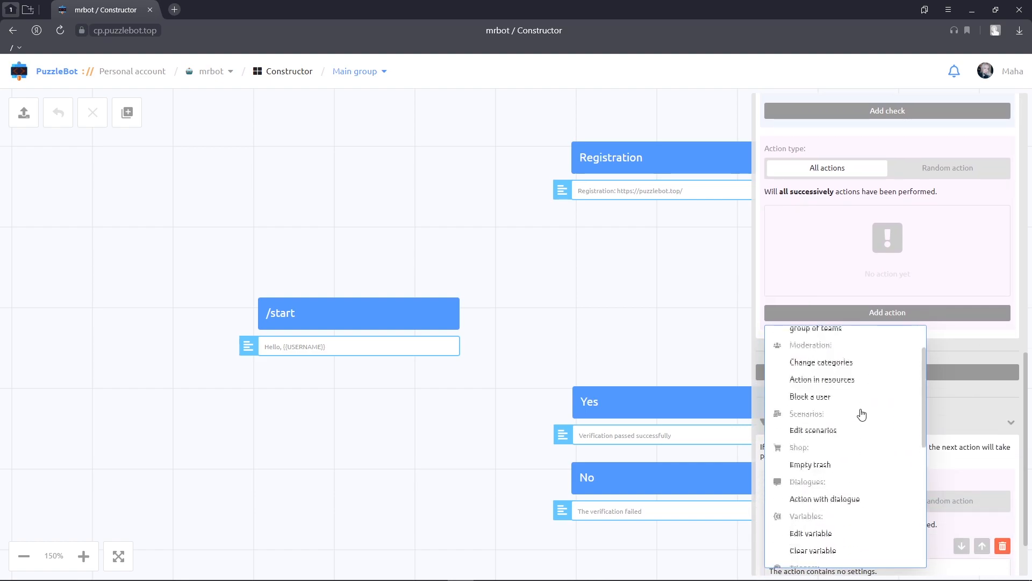
left_click(869, 361)
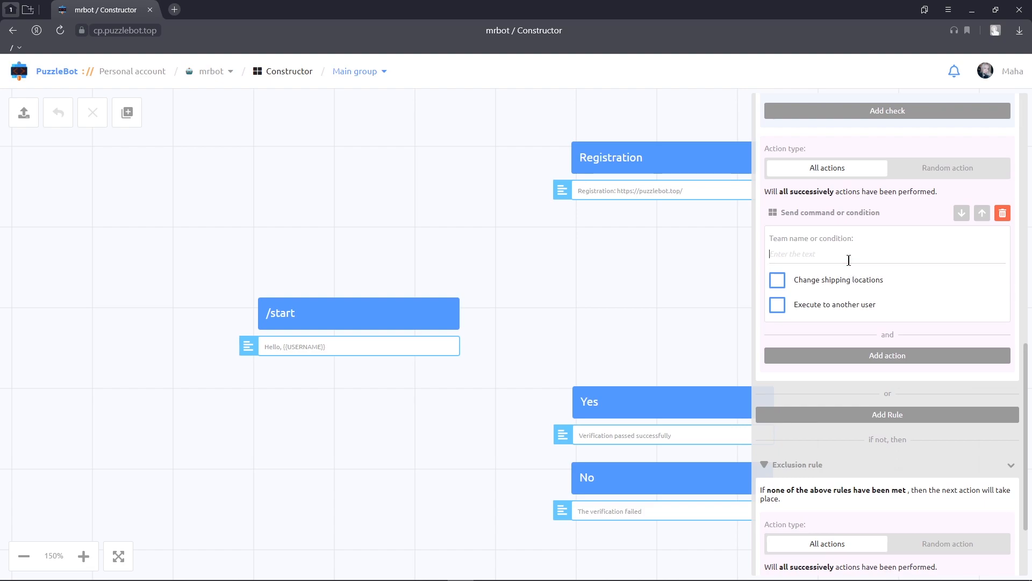
type("Y")
left_click(835, 277)
- Replace the exclusion rule's No action entry with a Send command or condition action that sends the No command
scroll(834, 276, "down", 2)
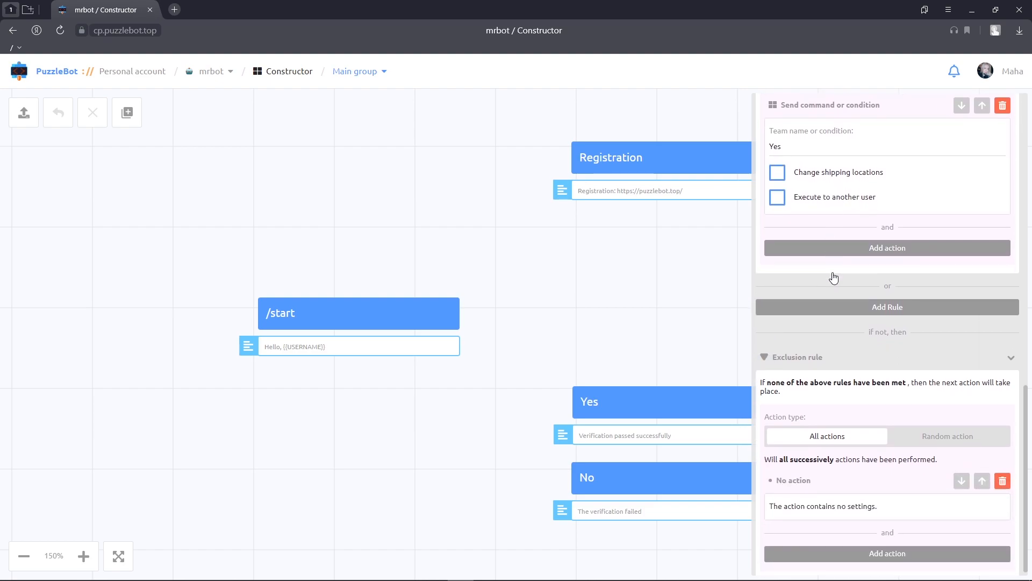
left_click(1002, 472)
scroll(979, 468, "down", 1)
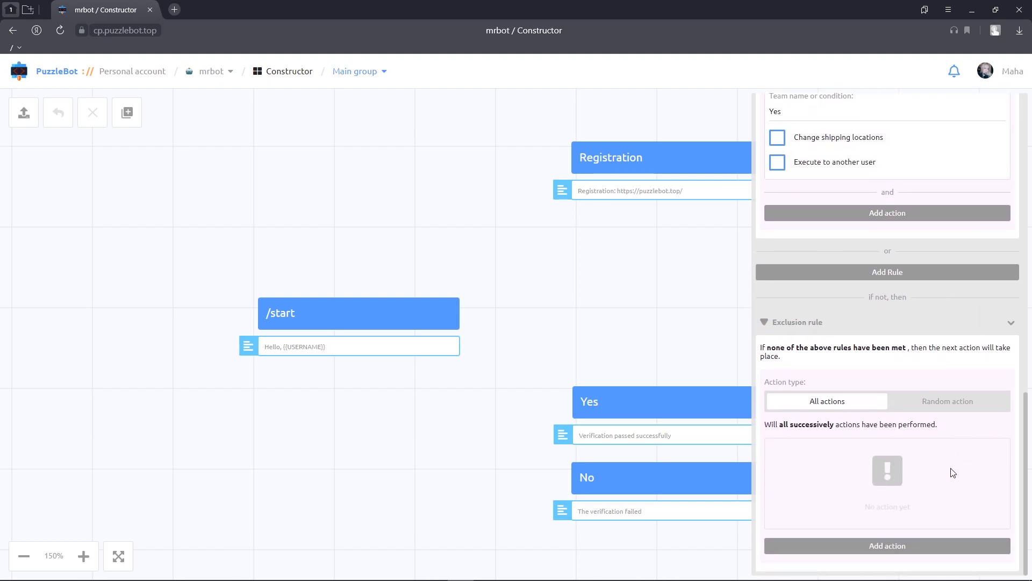
left_click(887, 545)
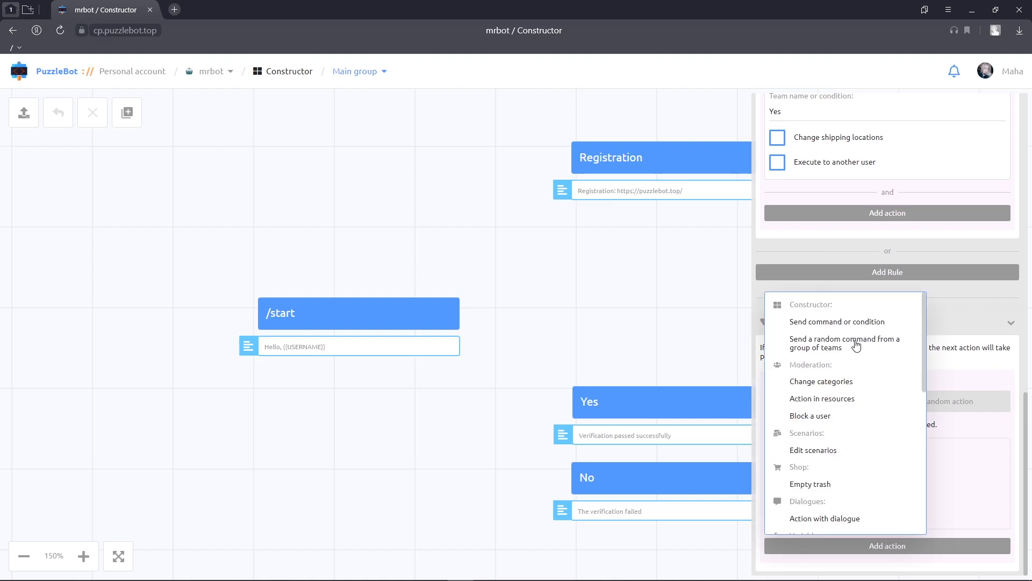
left_click(861, 321)
left_click(831, 485)
type("No")
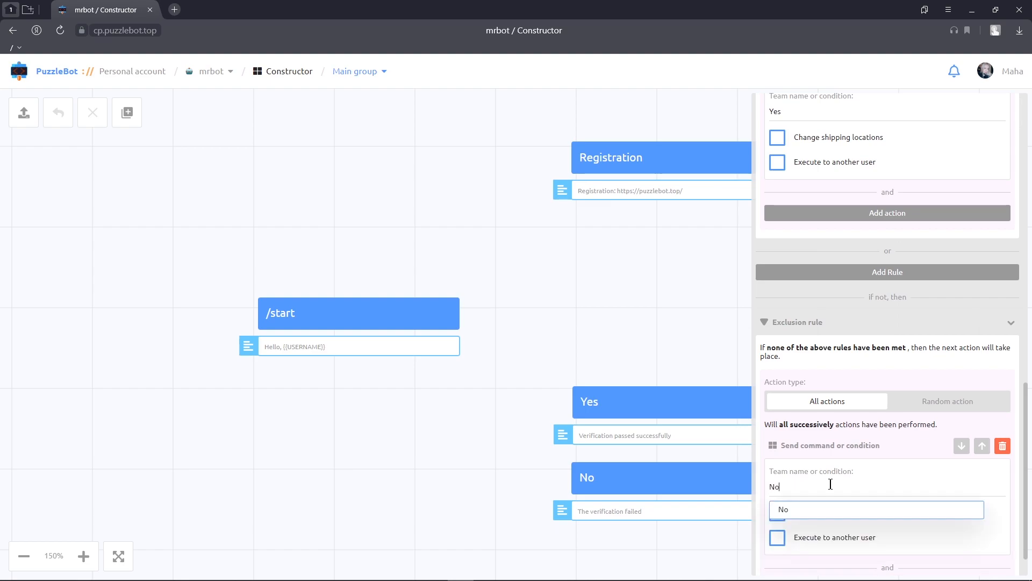
left_click(825, 509)
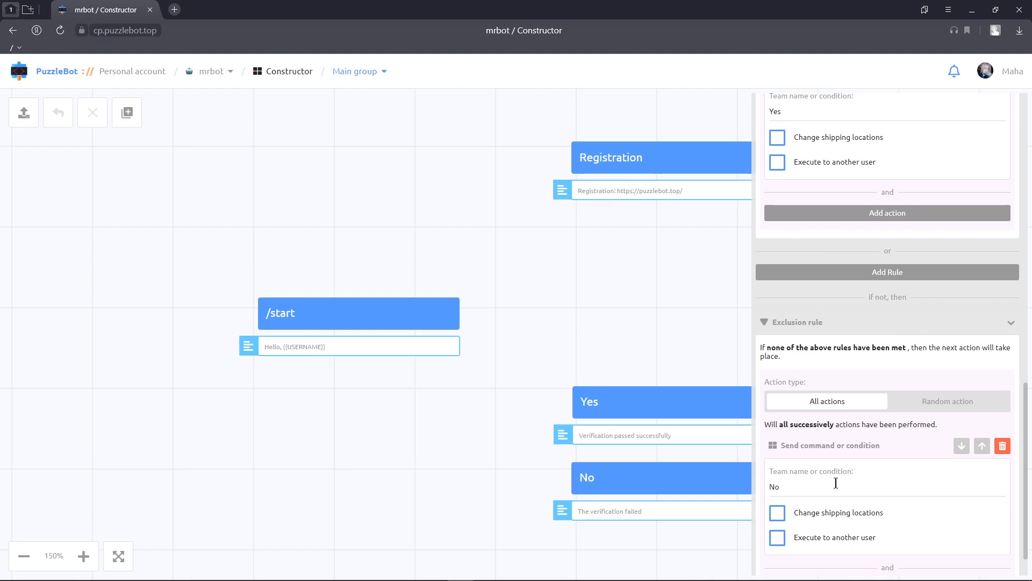
- Close the settings of the simple condition and save its changes
scroll(836, 482, "up", 15)
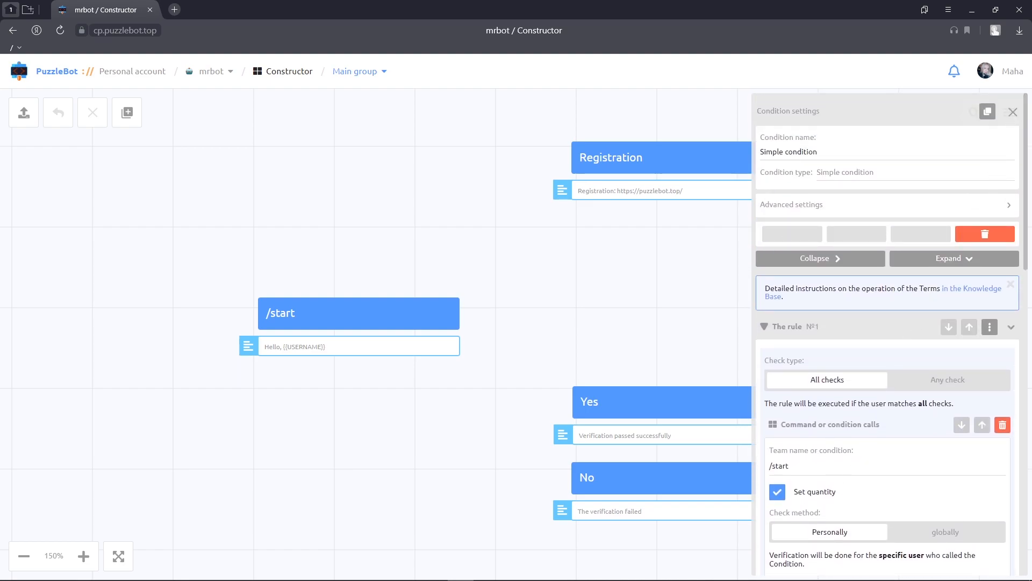
left_click(1012, 111)
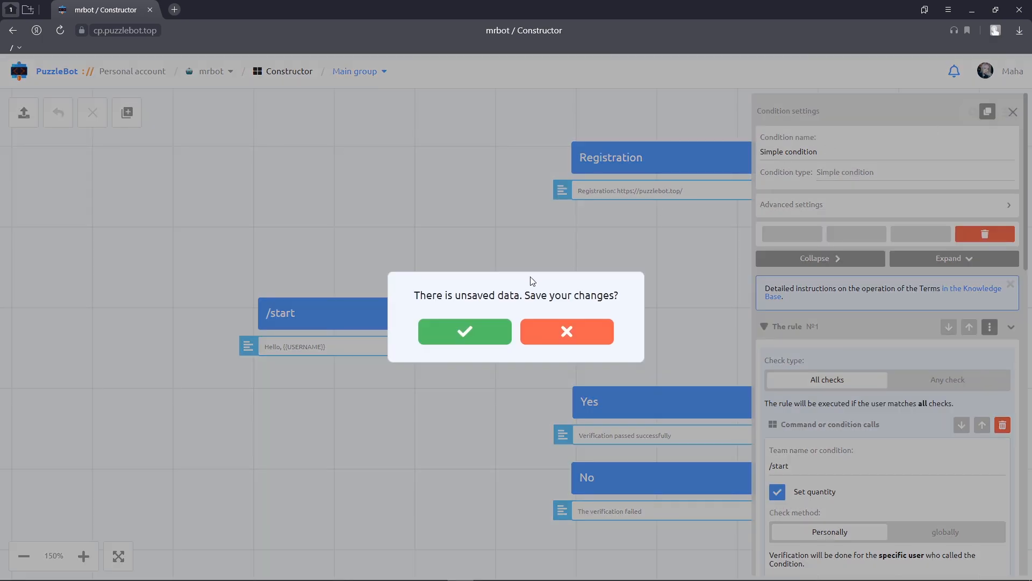
left_click(465, 331)
left_click_drag(495, 270, 626, 243)
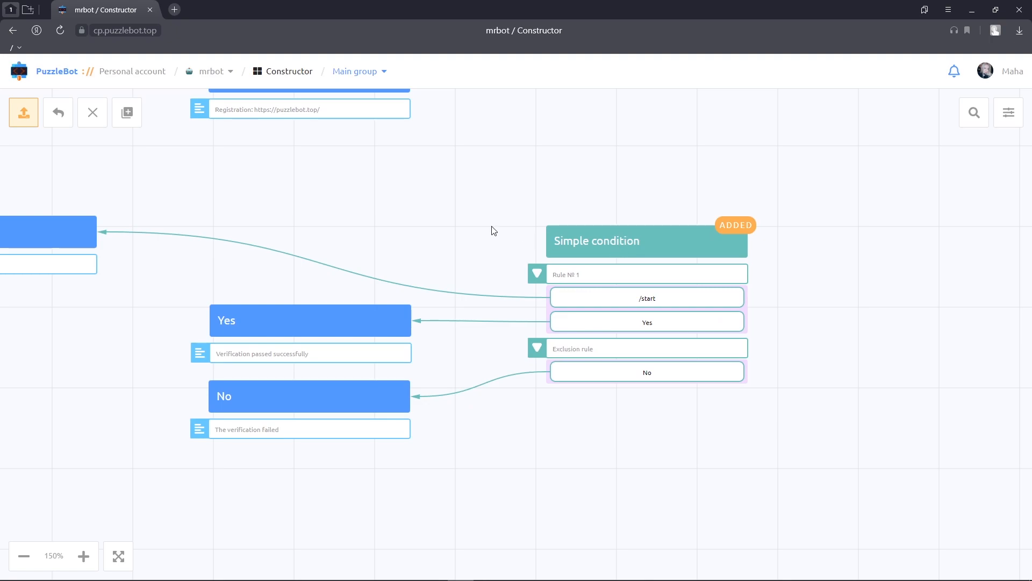
- Add another new condition to the bot's main group
left_click(127, 112)
left_click(152, 220)
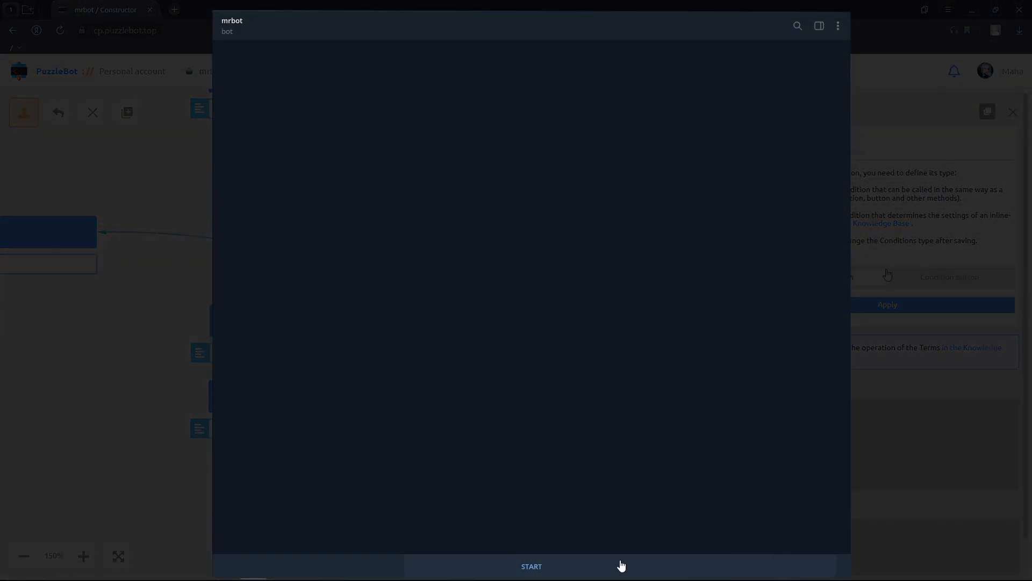
- Start the bot in the mrbot chat and send the /start command again to test its reply
left_click(621, 566)
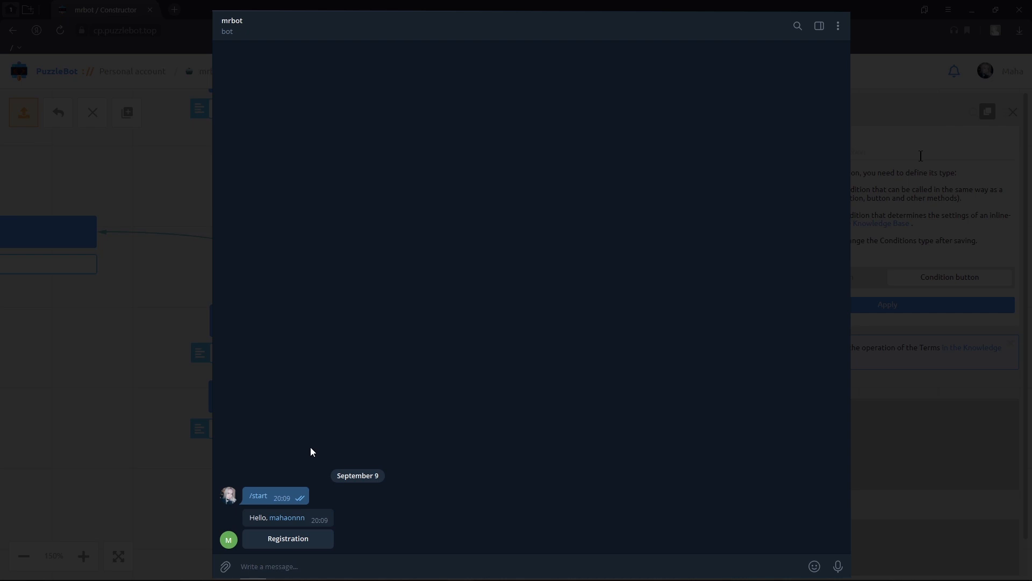
left_click(265, 494)
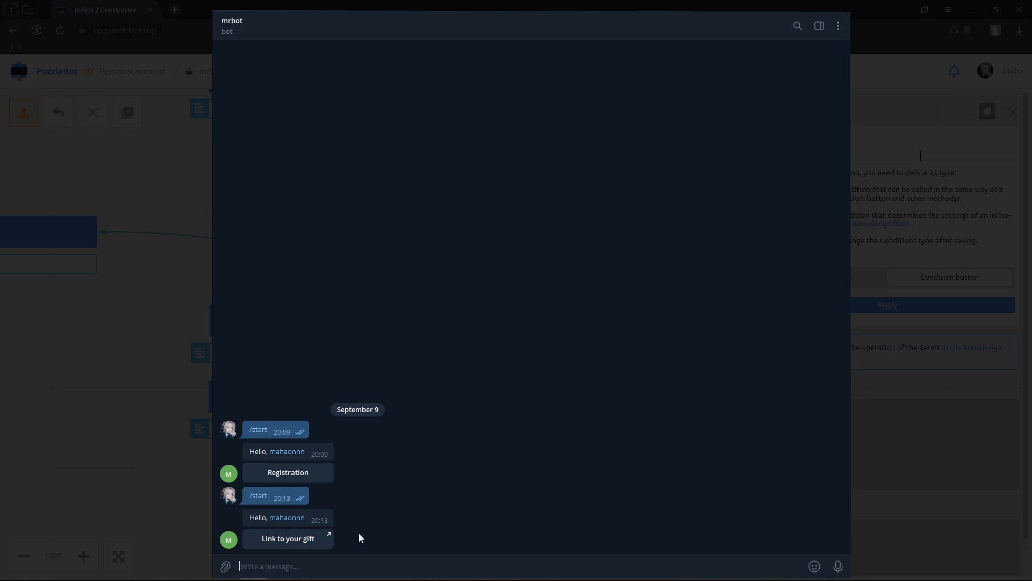
- Name the new condition "Condition button" and apply the Condition button type to it
type("ndition button")
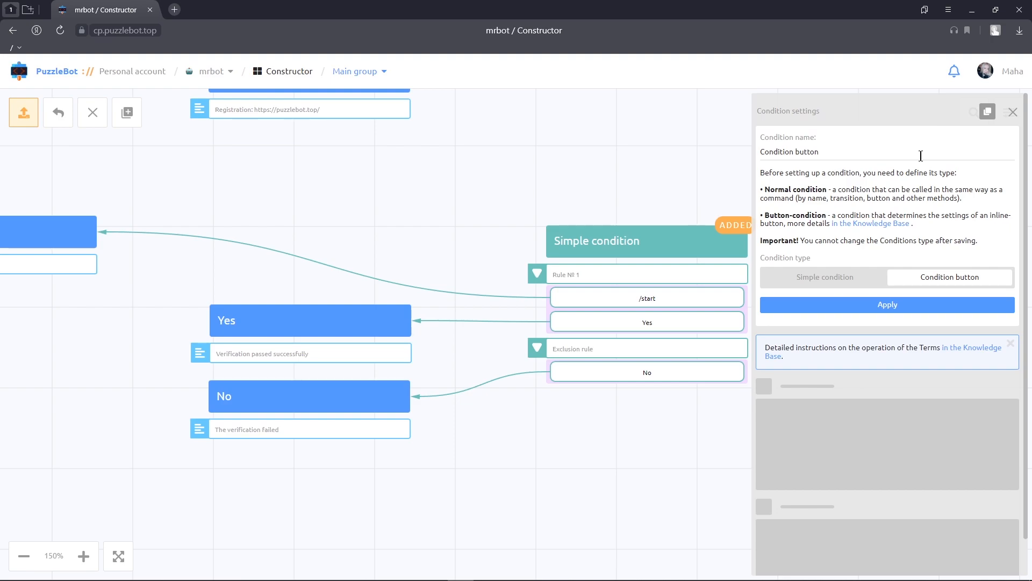
left_click(888, 309)
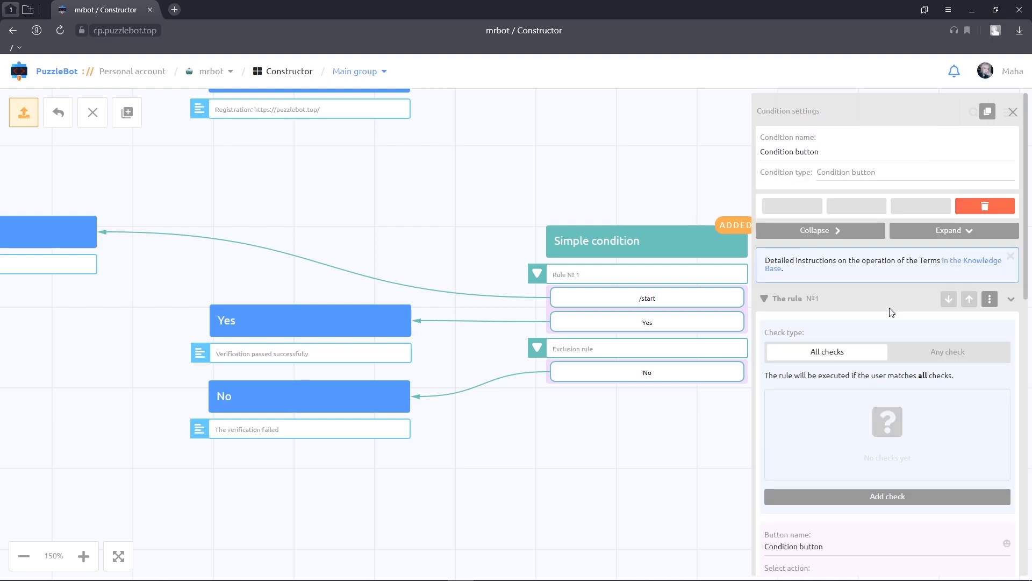
scroll(891, 312, "down", 5)
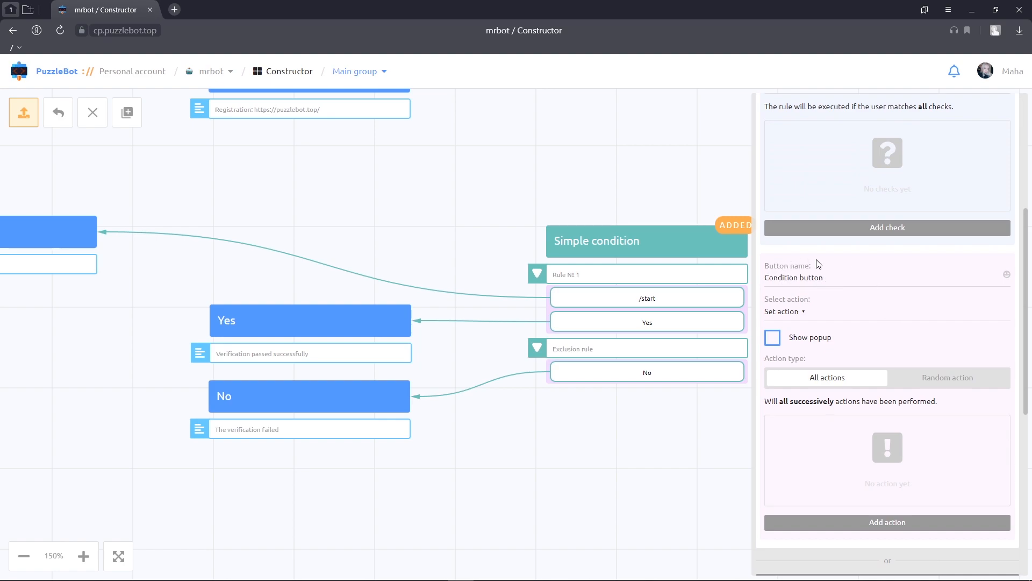
left_click(799, 314)
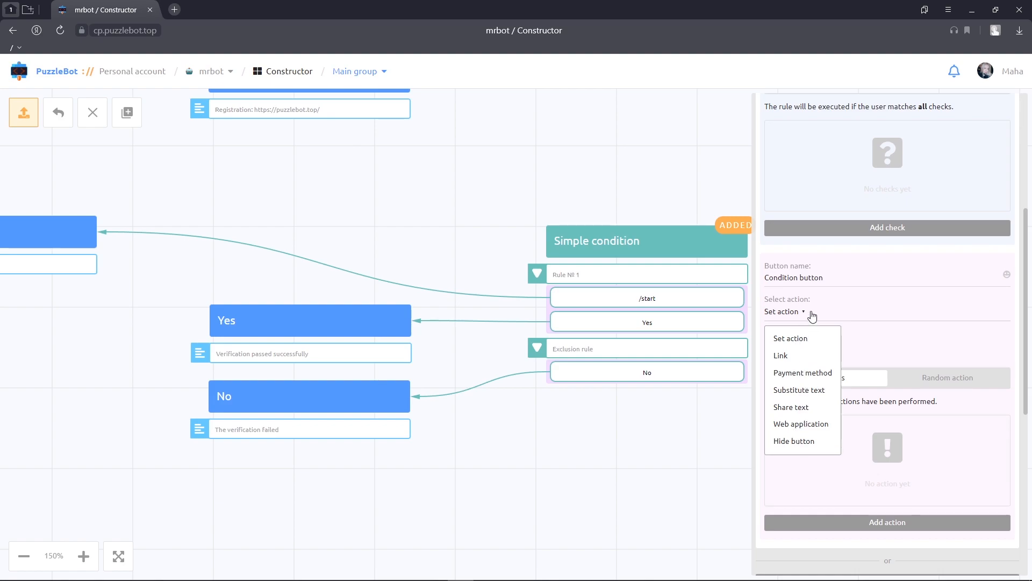
left_click(812, 317)
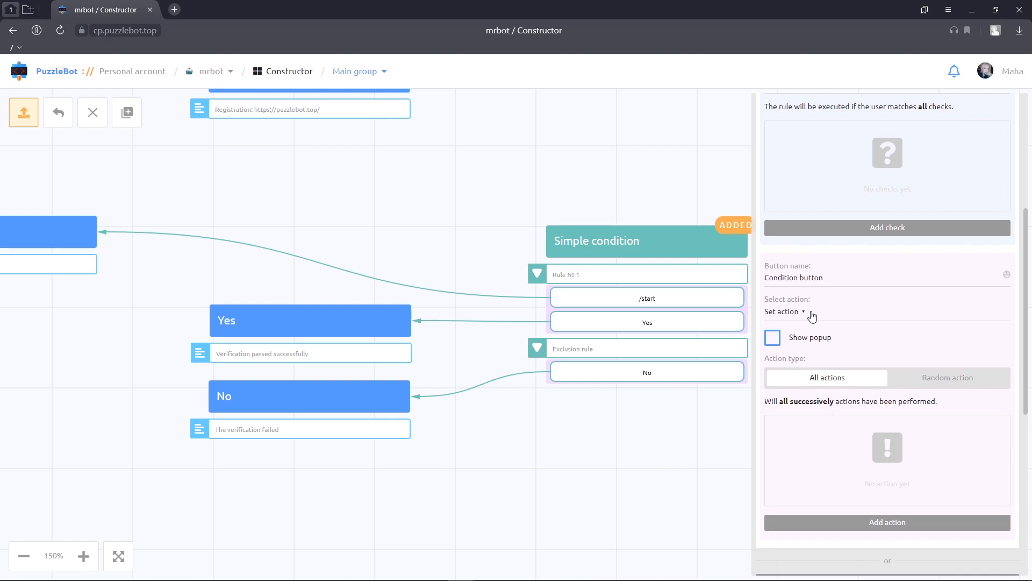
- Add a Running scenarios check for Scenario 1 to rule 1 of the button condition
scroll(812, 316, "up", 3)
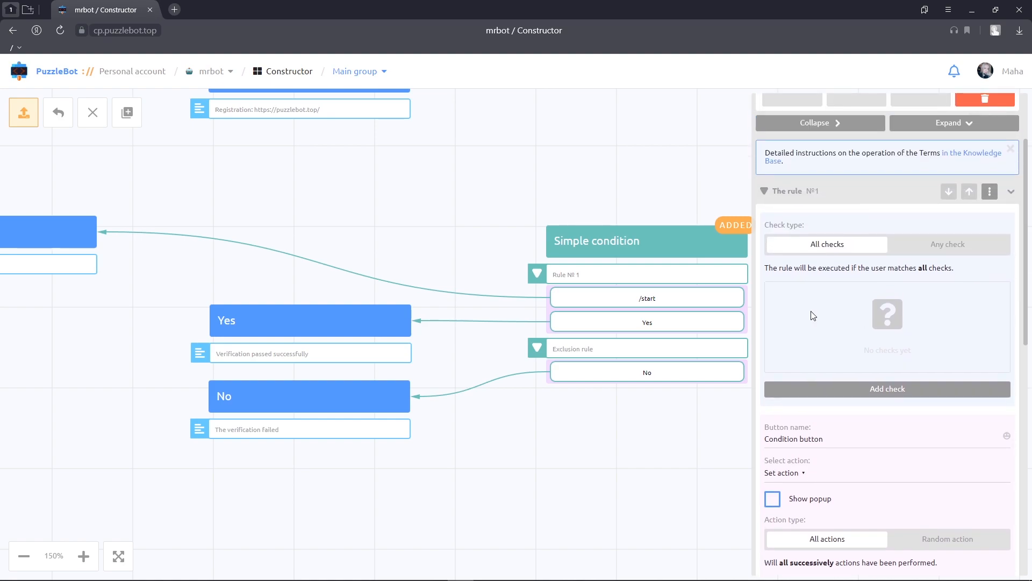
left_click(821, 392)
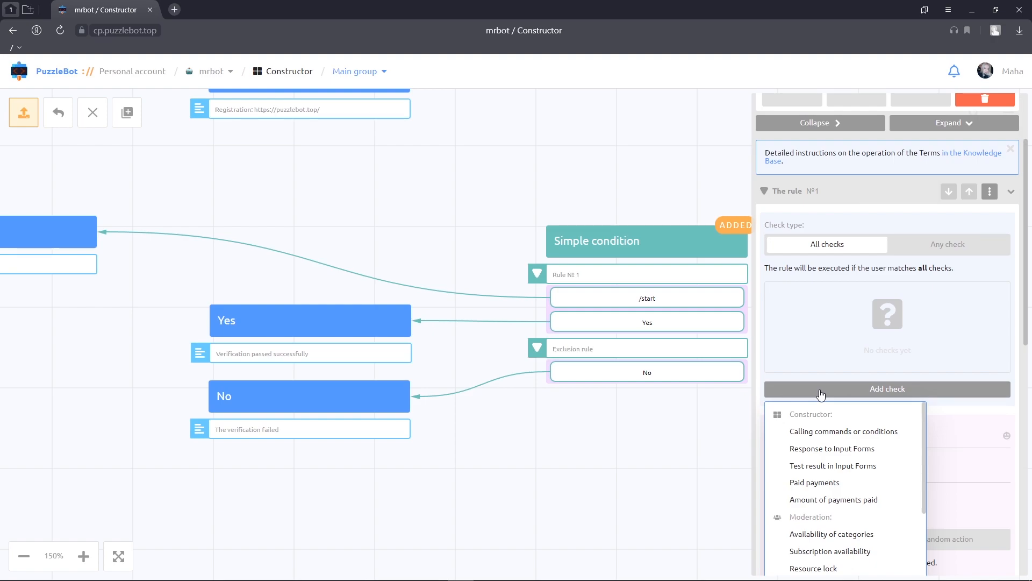
scroll(828, 412, "down", 3)
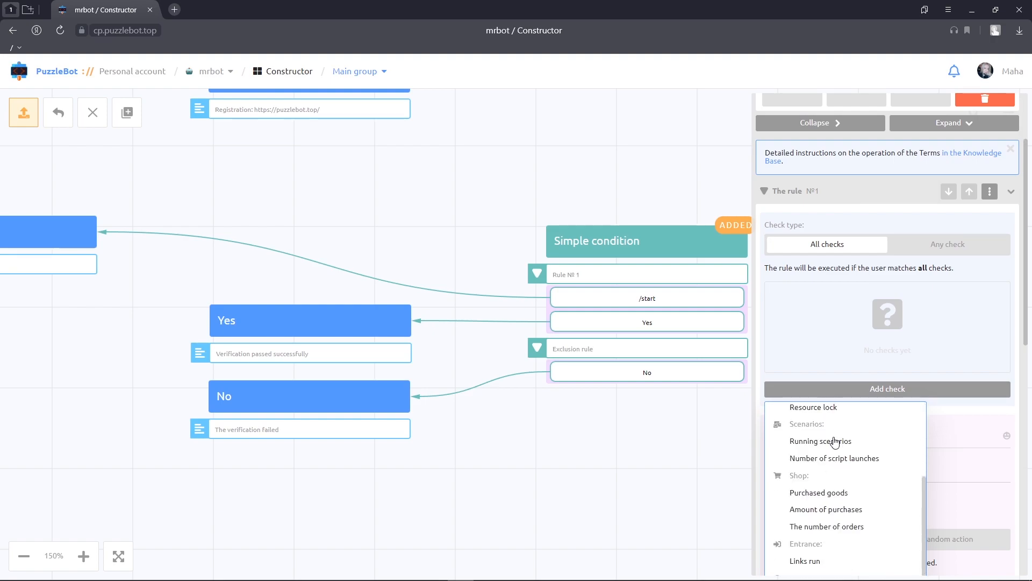
left_click(836, 441)
left_click(824, 396)
left_click(801, 493)
left_click(810, 520)
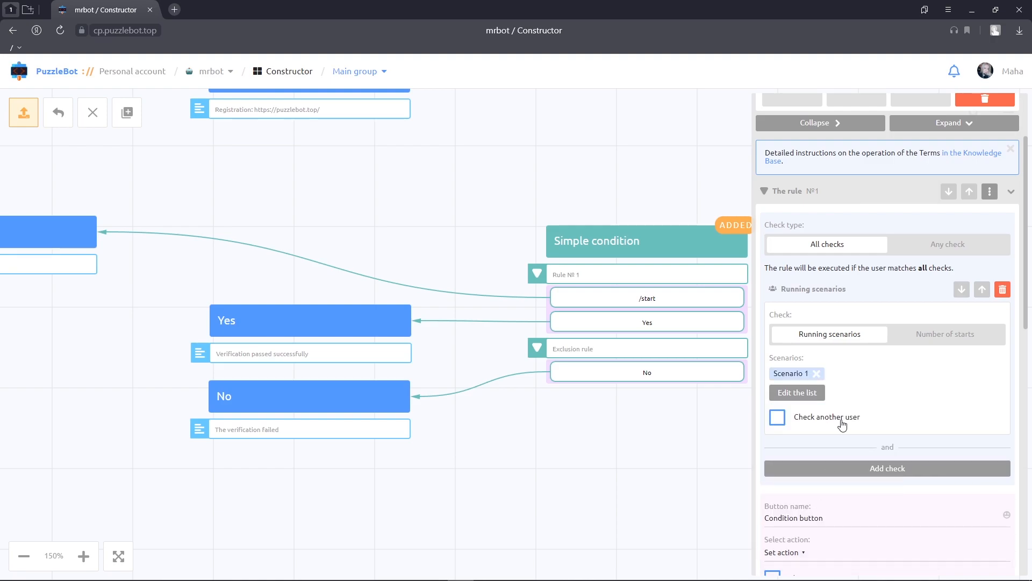
scroll(842, 424, "down", 3)
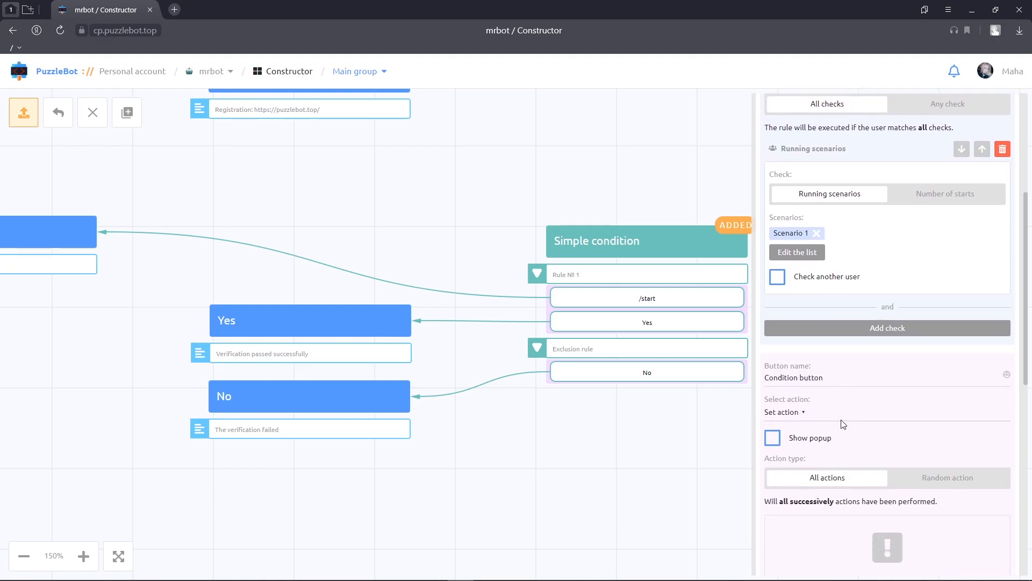
left_click(788, 390)
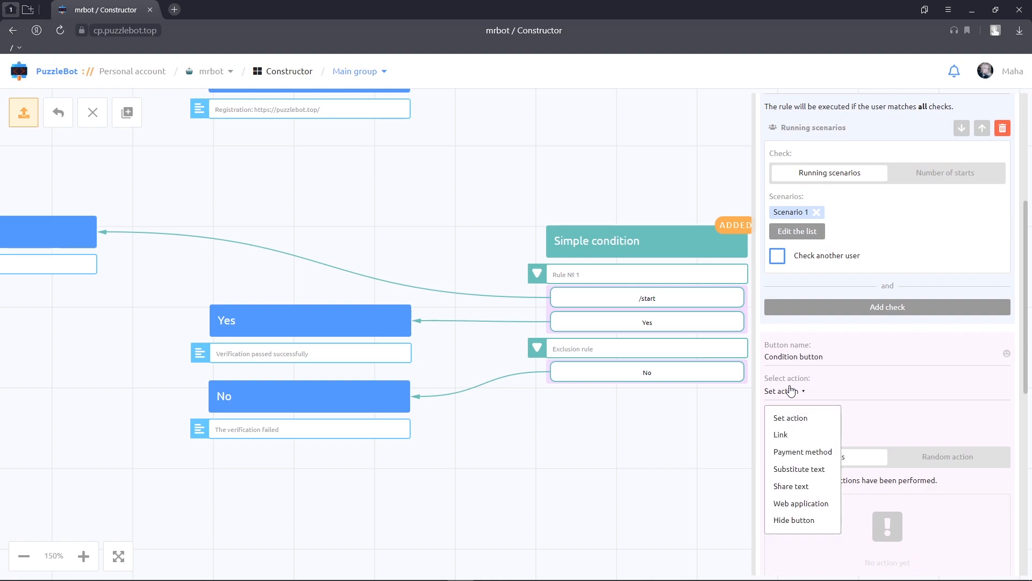
left_click(787, 436)
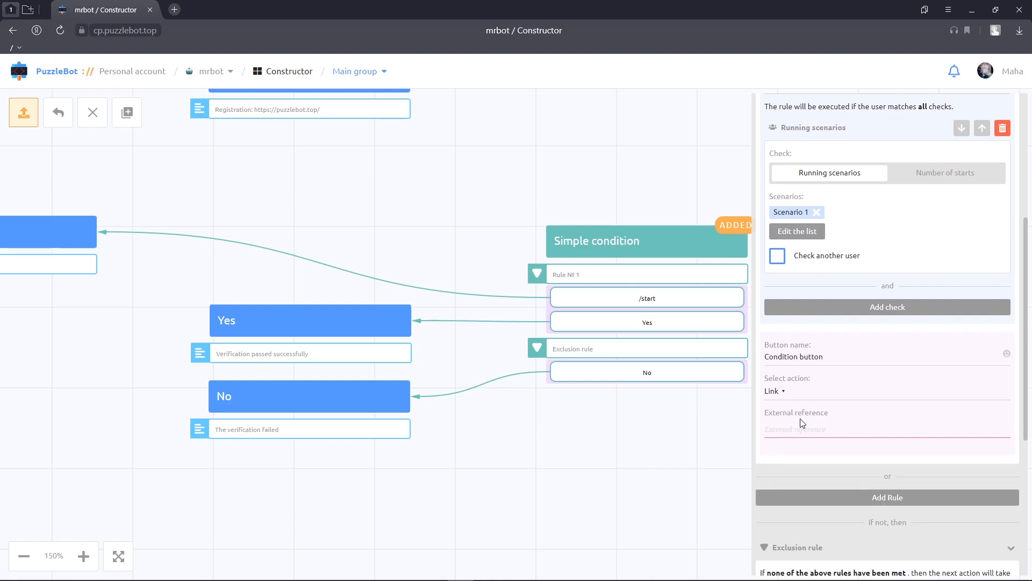
left_click(946, 429)
type("https://puzzlebot.top/")
- Rename rule 1's button as "Link to your gift"
left_click(873, 358)
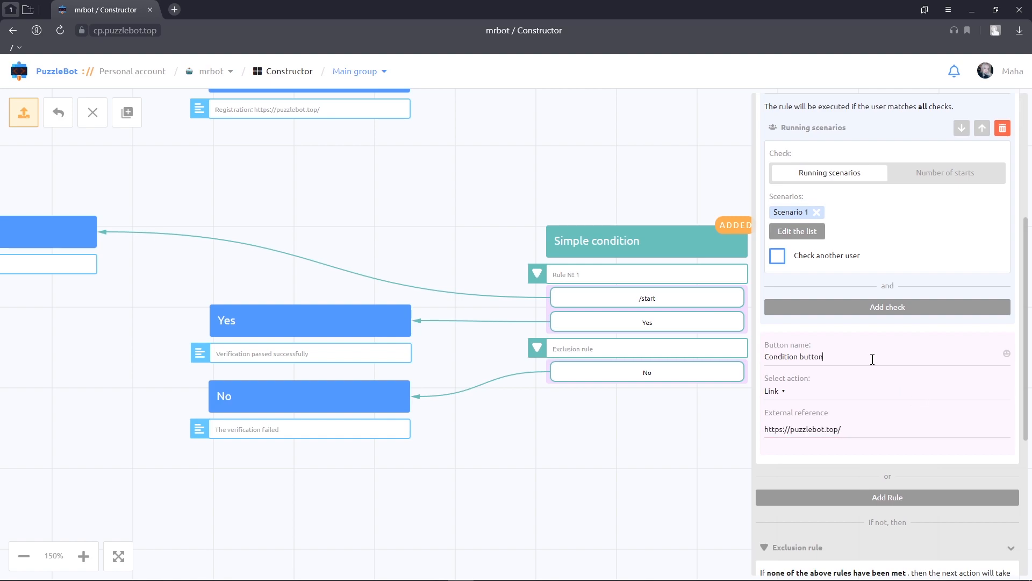
key("BackSpace")
key("BackSpace")
key("BackSpace")
key("BackSpace")
key("BackSpace")
key("BackSpace")
key("BackSpace")
key("BackSpace")
key("BackSpace")
key("BackSpace")
key("BackSpace")
key("BackSpace")
key("BackSpace")
key("BackSpace")
key("BackSpace")
type("Link to your gift")
- Replace the exclusion rule's empty action with a Send command or condition action that sends the Registration command
scroll(873, 359, "down", 5)
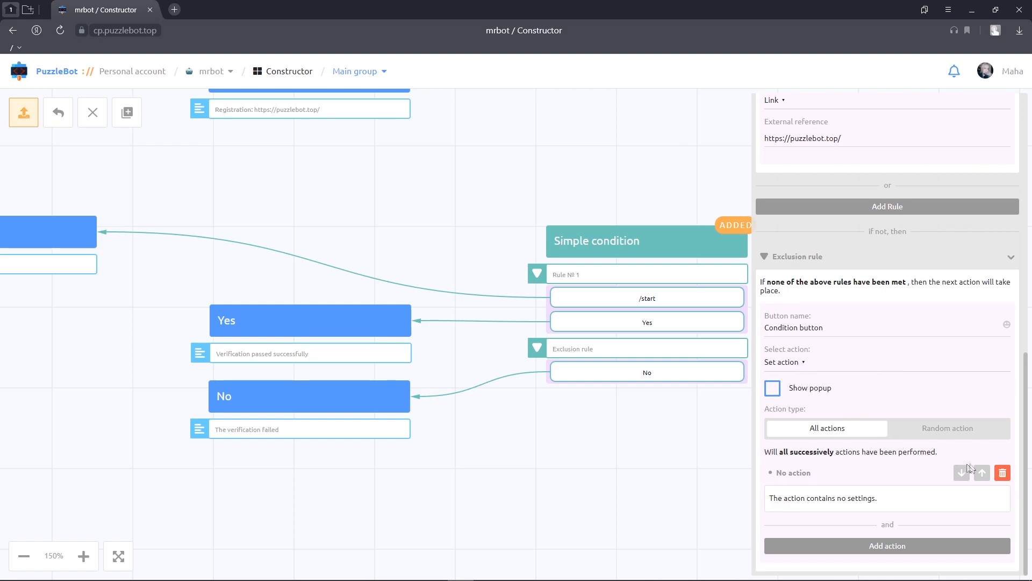
left_click(1003, 473)
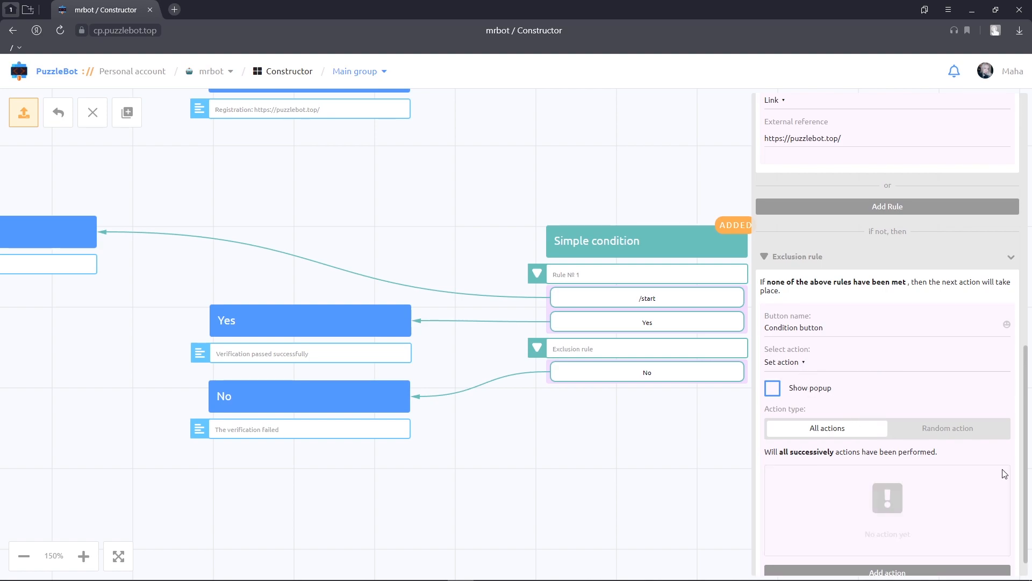
left_click(935, 570)
left_click(871, 351)
scroll(872, 376, "down", 1)
left_click(847, 448)
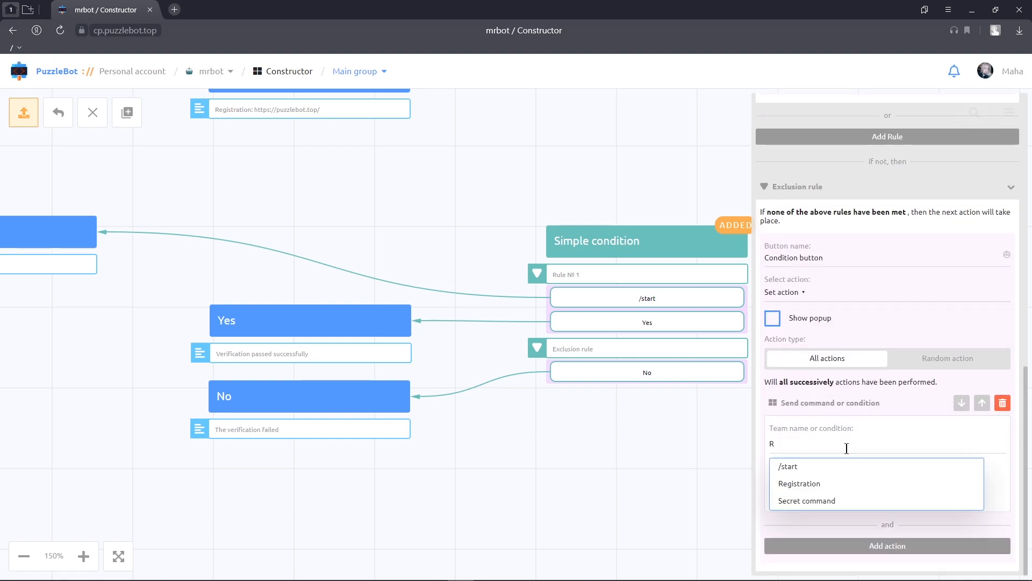
left_click(821, 482)
- Rename the exclusion rule's button as "Registration"
left_click(834, 259)
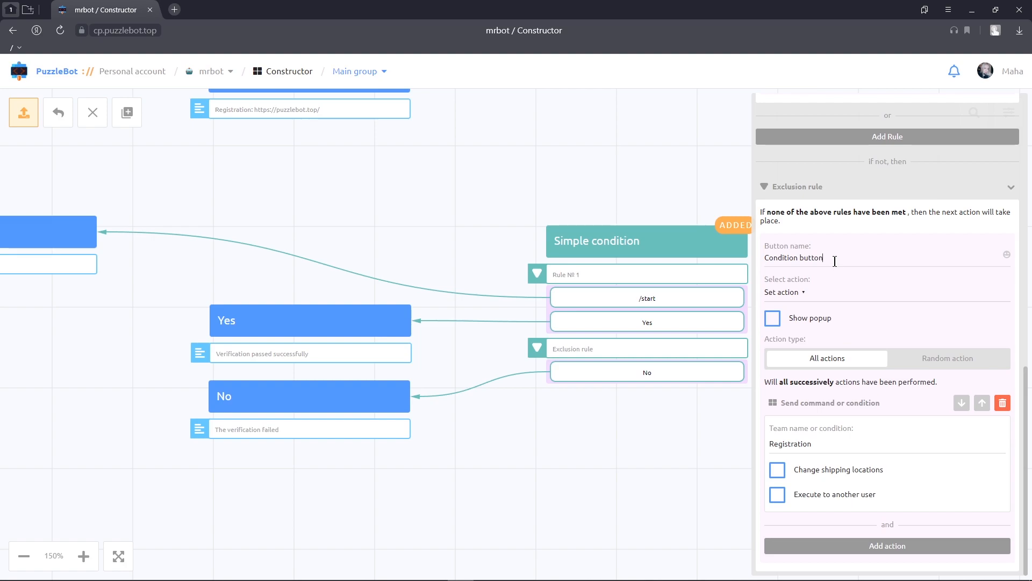
key("BackSpace")
key("BackSpace")
key("BackSpace")
key("BackSpace")
key("BackSpace")
key("BackSpace")
key("BackSpace")
key("BackSpace")
key("BackSpace")
key("BackSpace")
key("BackSpace")
key("BackSpace")
key("BackSpace")
key("BackSpace")
key("BackSpace")
type("Registration")
- Close the button condition's settings with its changes saved, and place its block below the Simple condition on the canvas
scroll(835, 262, "up", 15)
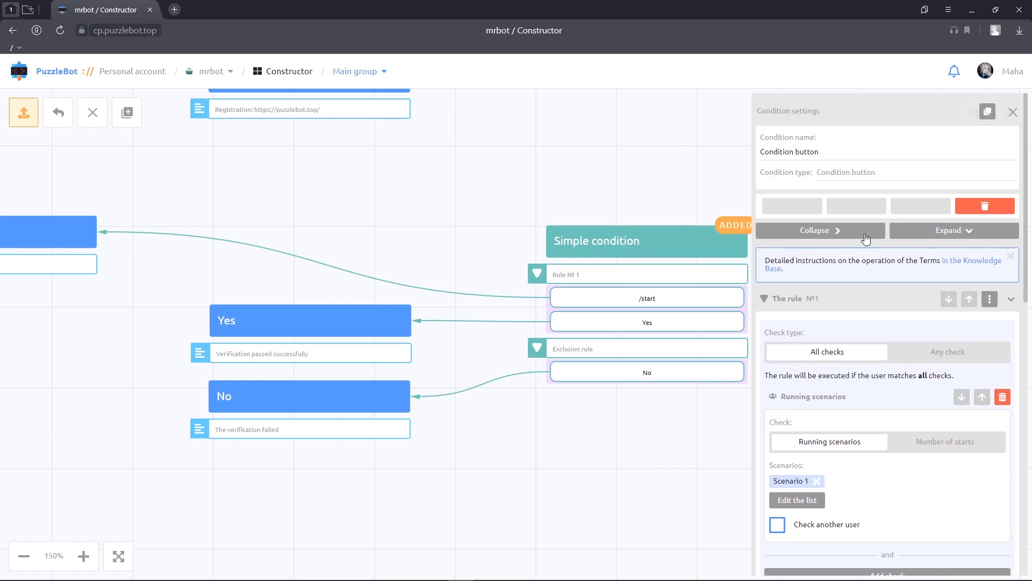
left_click(1014, 113)
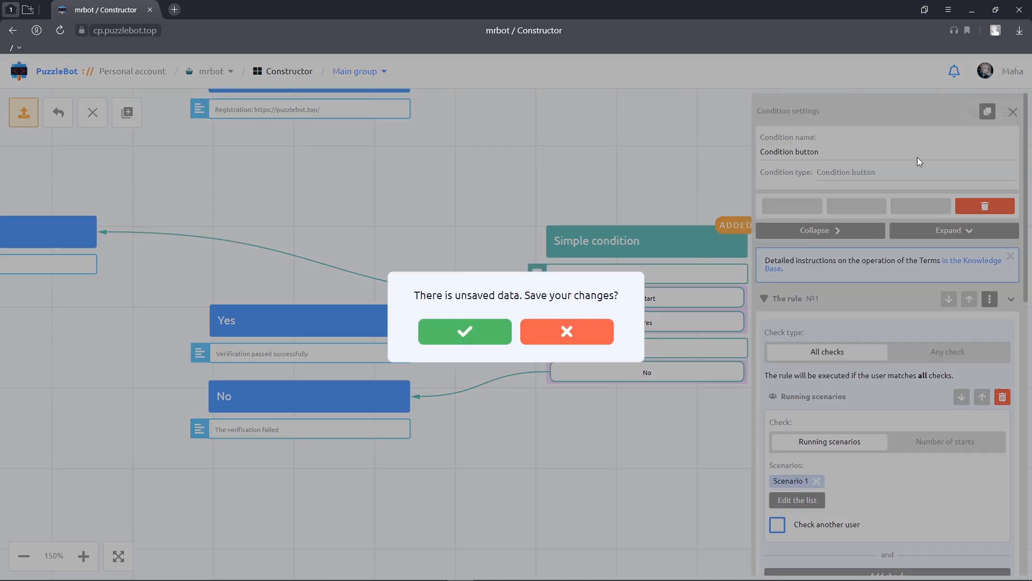
left_click(478, 331)
left_click_drag(486, 311, 221, 420)
left_click_drag(310, 376, 721, 392)
left_click_drag(430, 202, 560, 301)
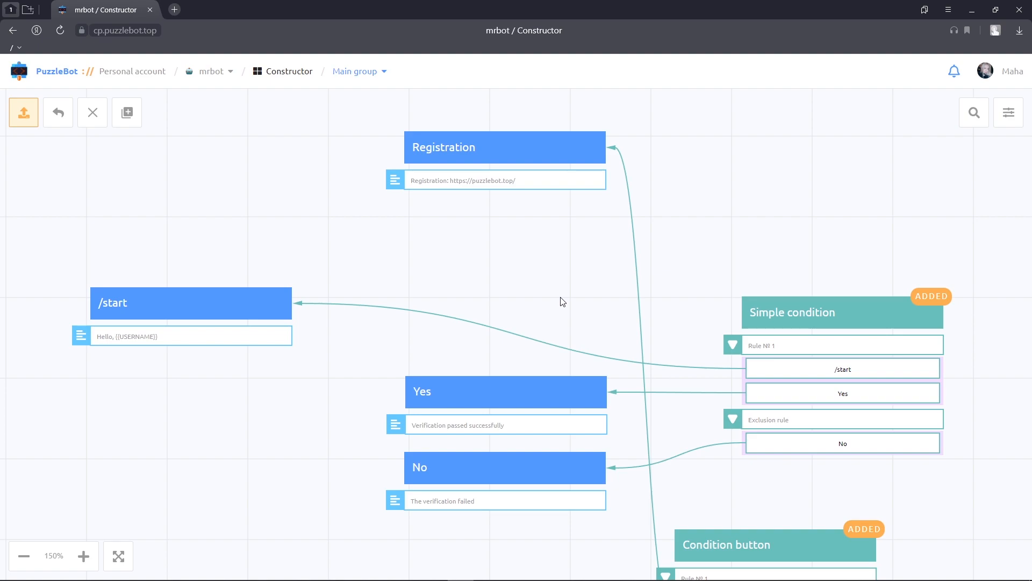
- Add an inline button of type Condition button to the /start command's text, link it to "Condition button", and save the changes
left_click(267, 308)
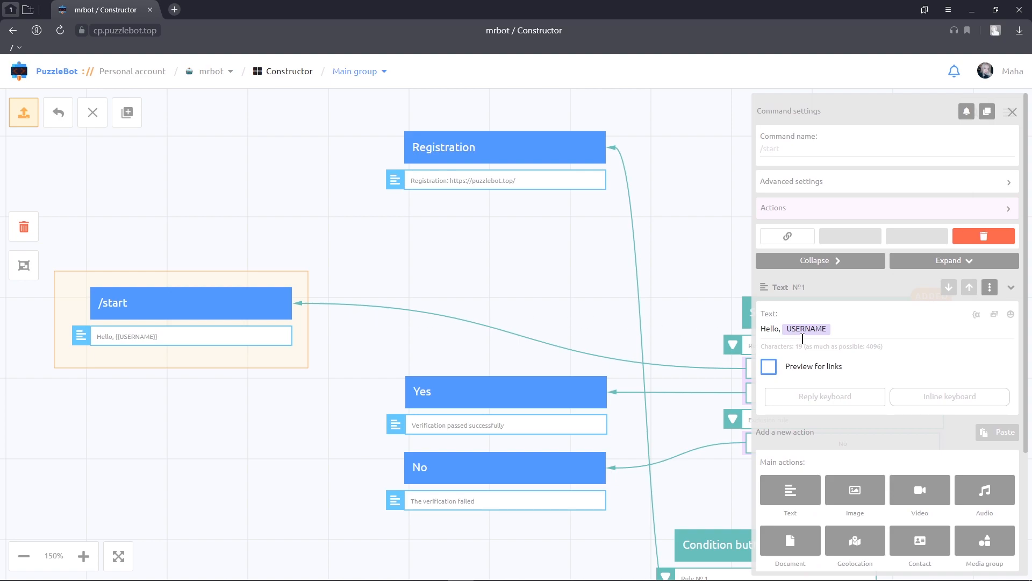
left_click(929, 396)
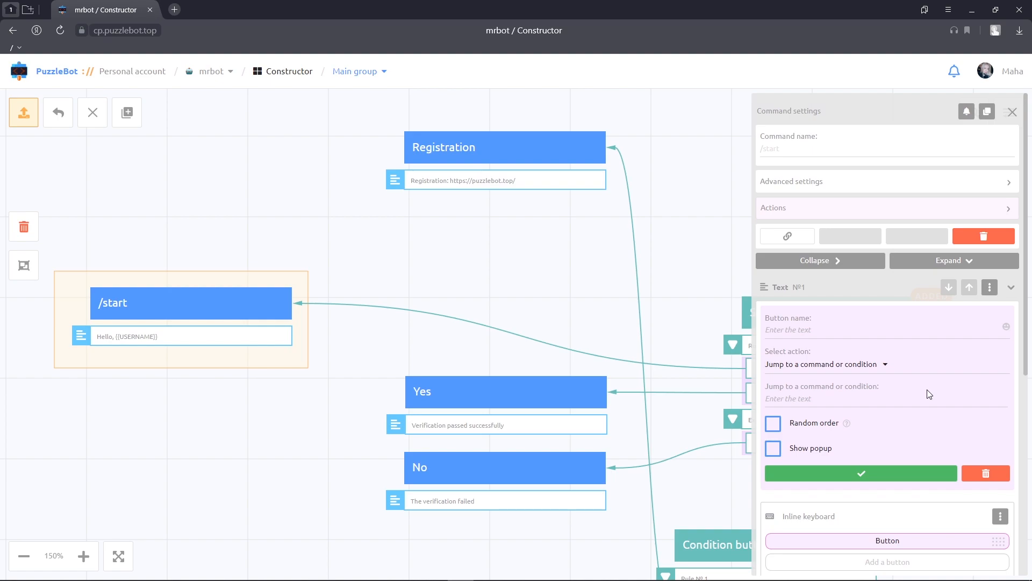
left_click(886, 364)
left_click(830, 408)
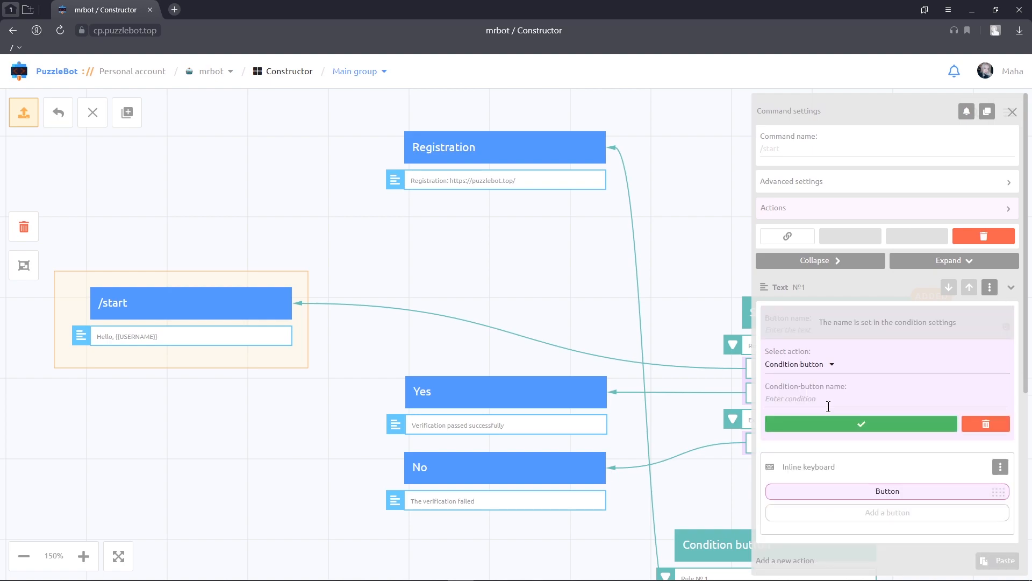
left_click(830, 400)
type("C")
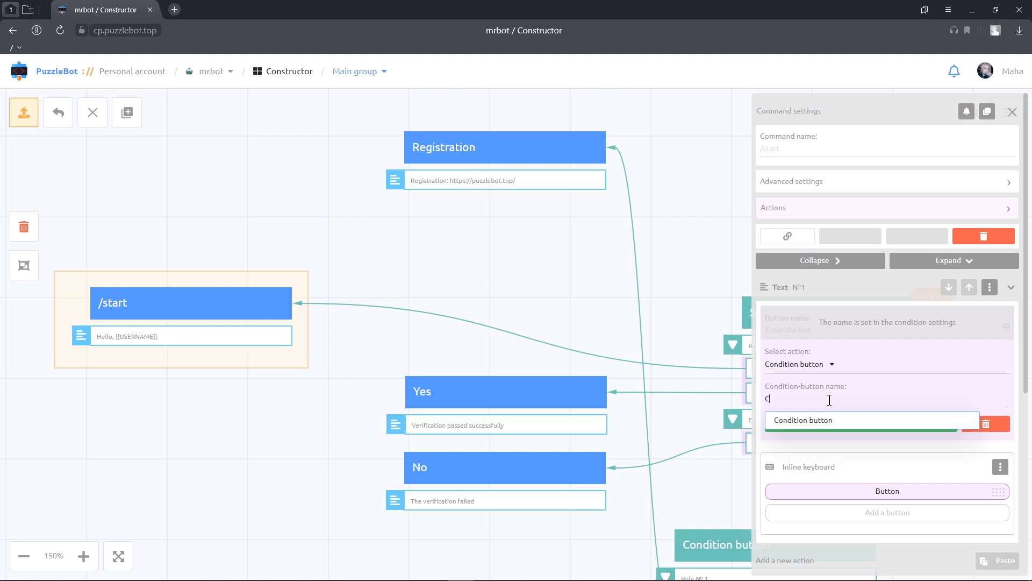
left_click(823, 420)
left_click(821, 426)
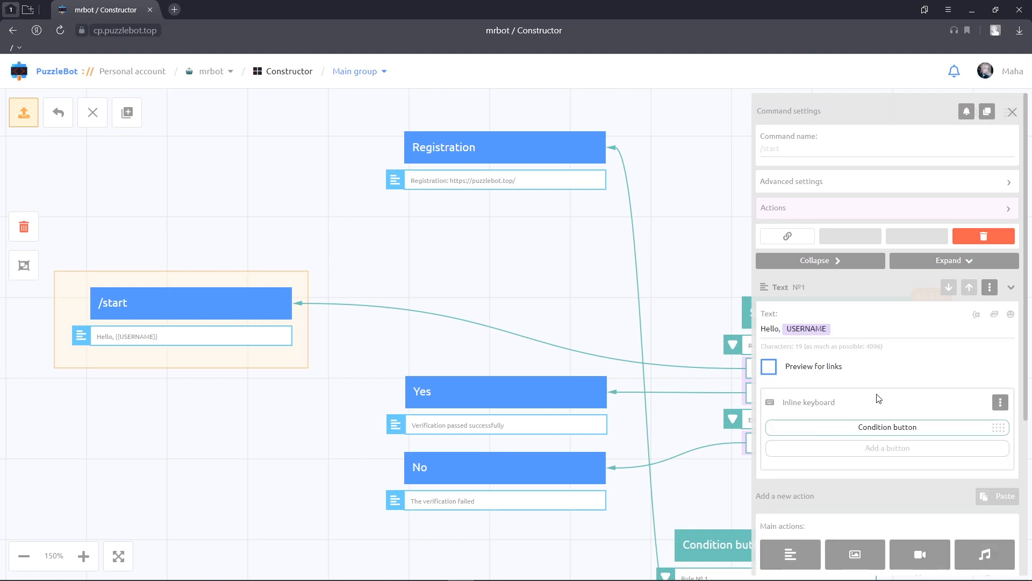
left_click(1012, 112)
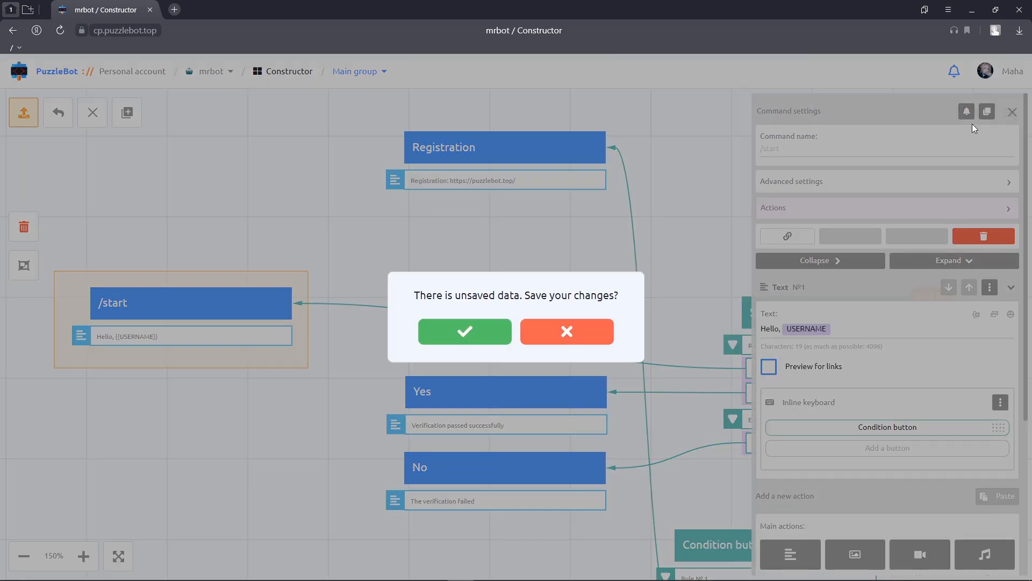
left_click(499, 334)
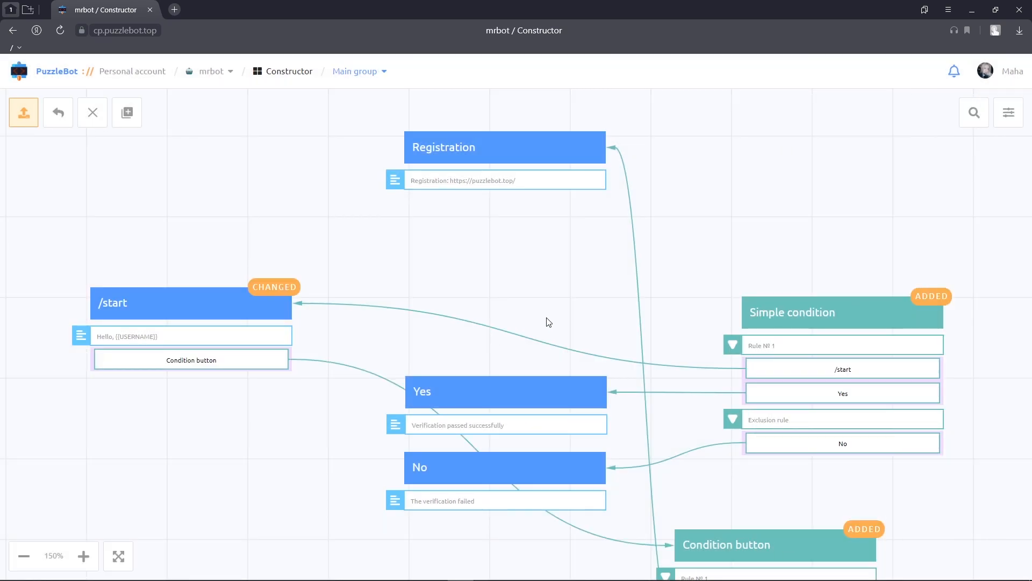